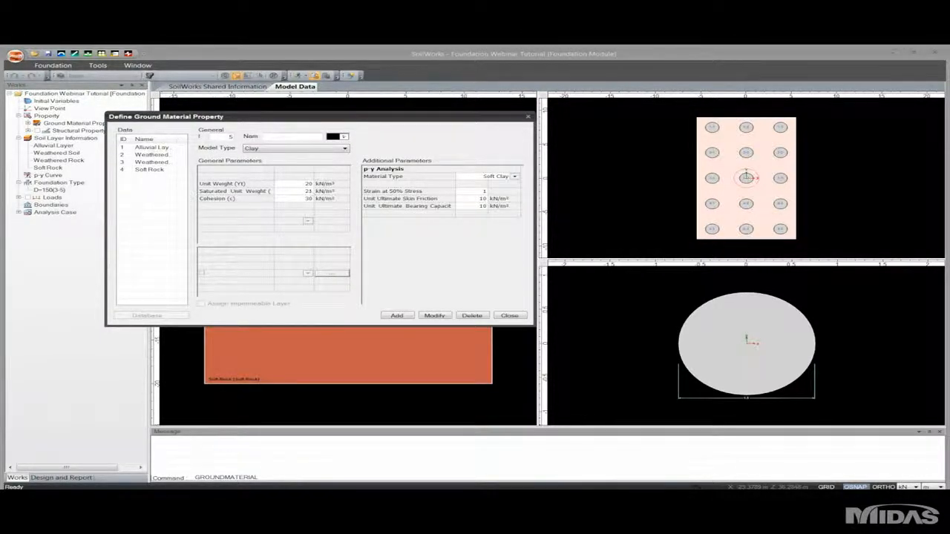
- Review the ground material parameters of Weathered Soil, Weathered Rock and Soft Rock, and close the definitions unchanged
click(148, 155)
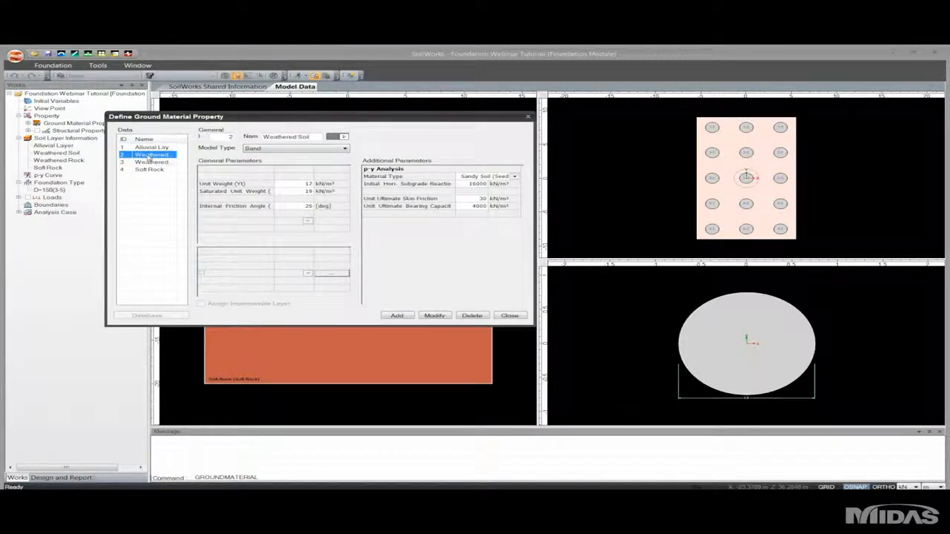
click(150, 161)
click(152, 169)
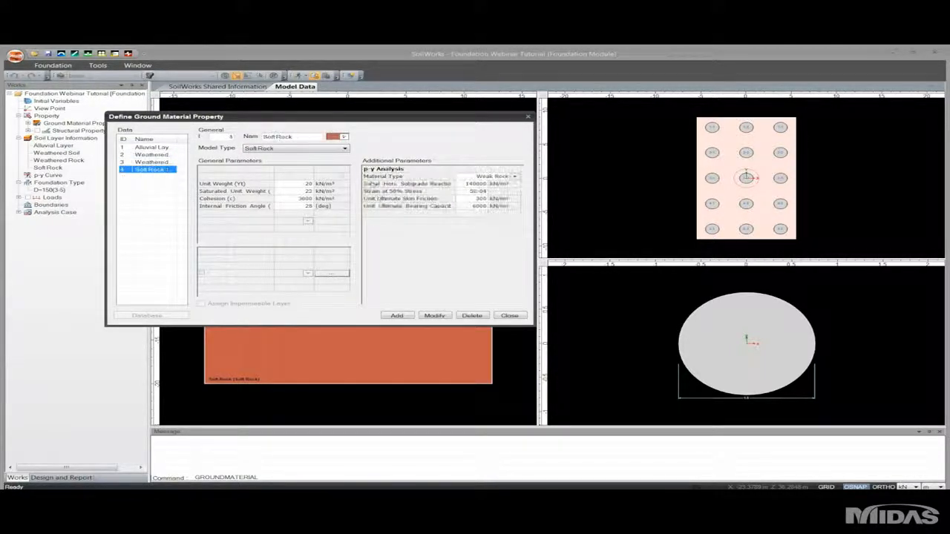
click(144, 178)
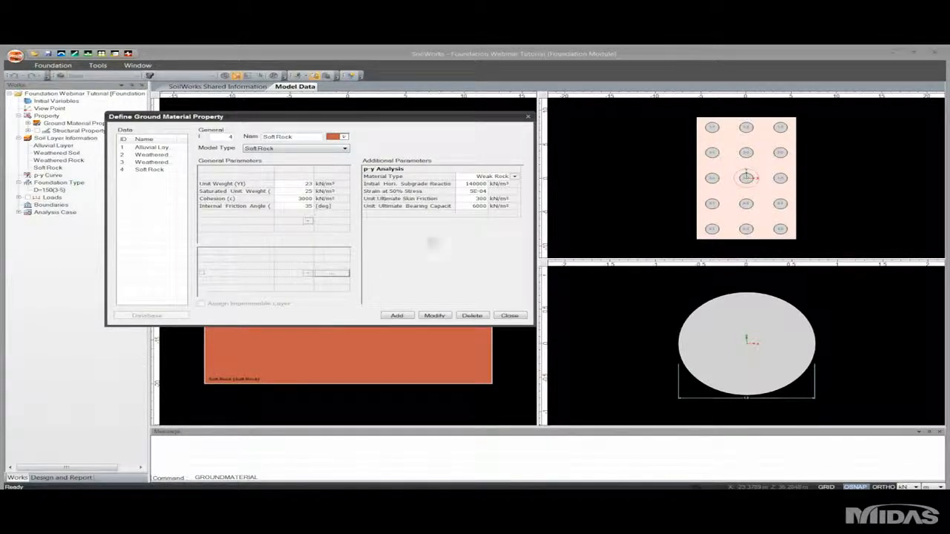
click(509, 315)
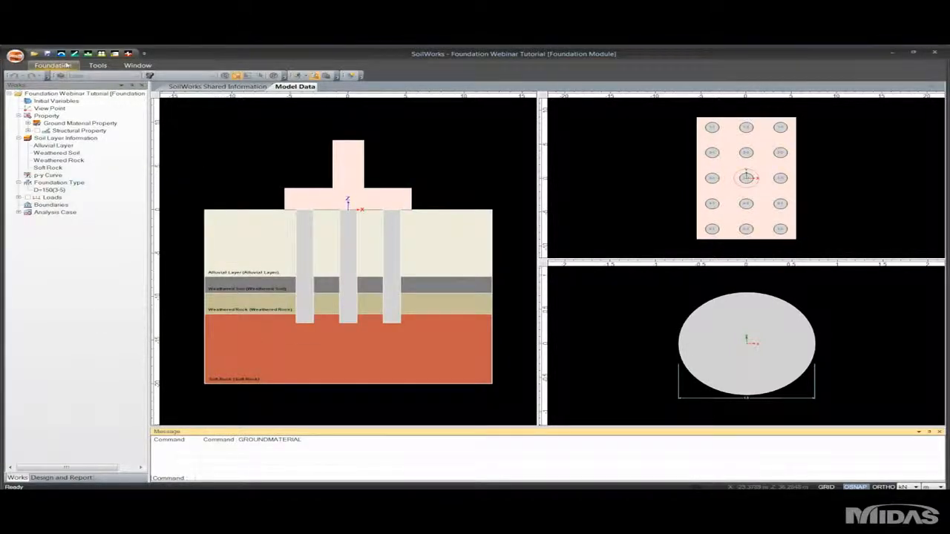
- Open the structural property definitions and review the two existing cast-in-place pile entries
click(67, 65)
click(88, 86)
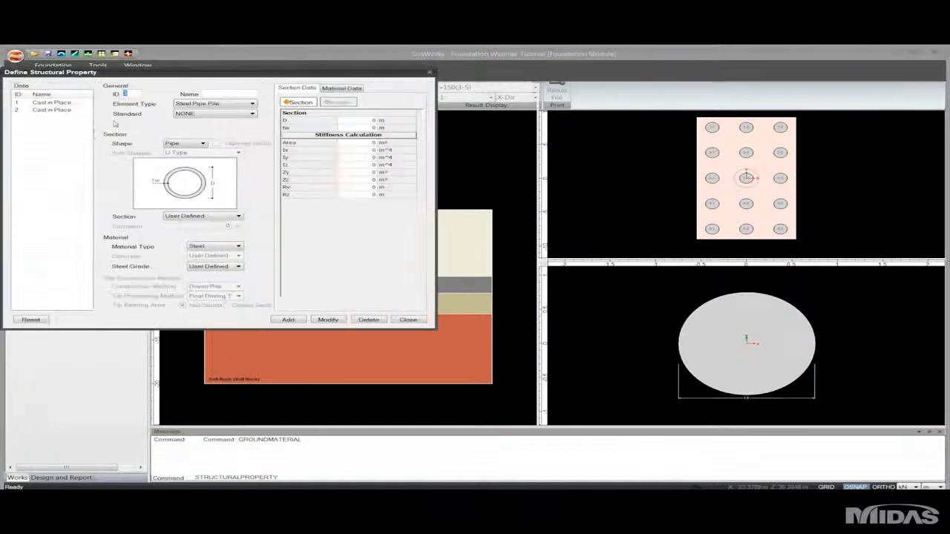
click(41, 102)
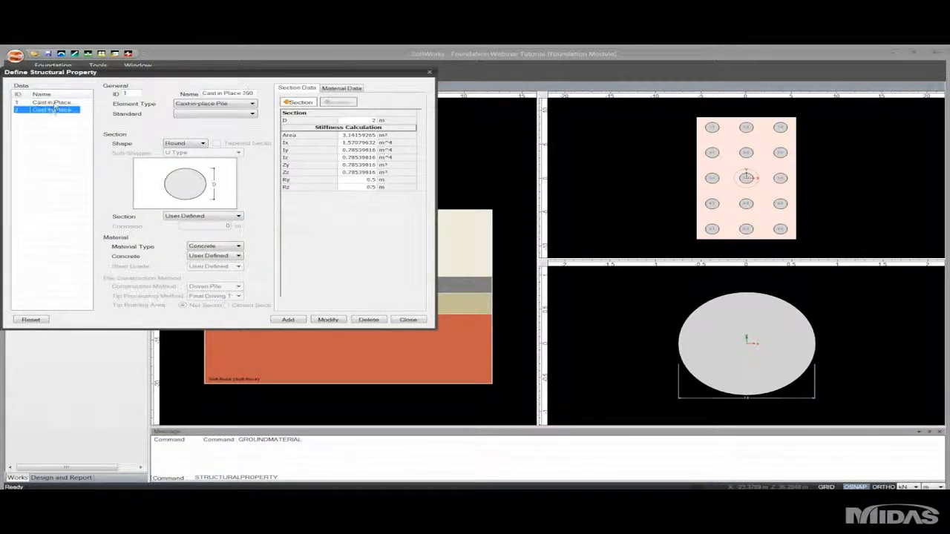
click(57, 110)
- Preview the rectangle, pipe, H and user-defined section shapes for the User Defined Pile element type, and close without saving
click(252, 104)
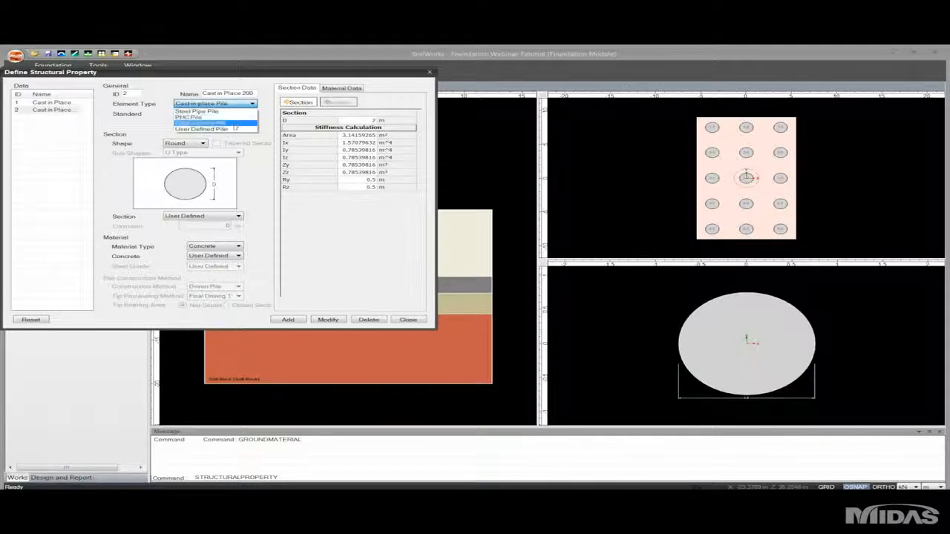
click(202, 129)
click(203, 143)
click(186, 158)
click(202, 143)
click(196, 168)
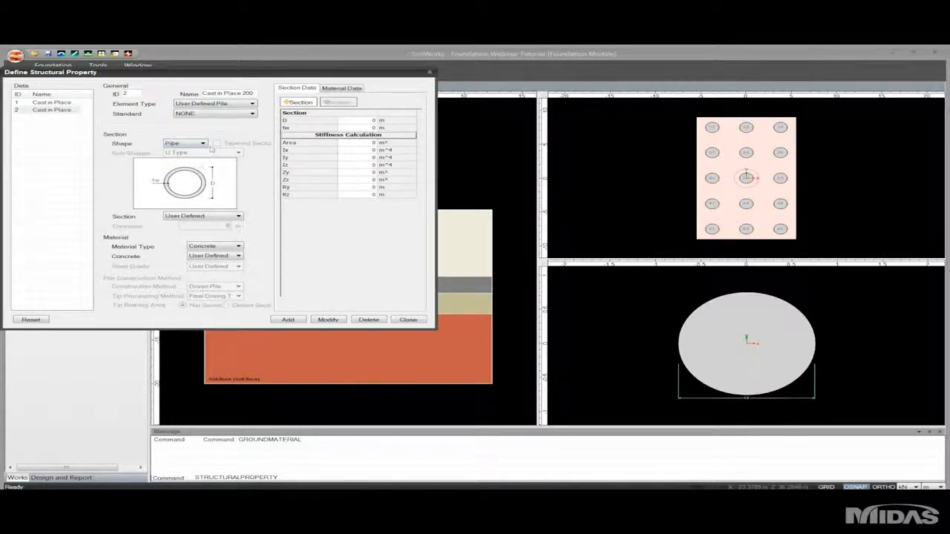
click(203, 143)
click(189, 169)
click(202, 144)
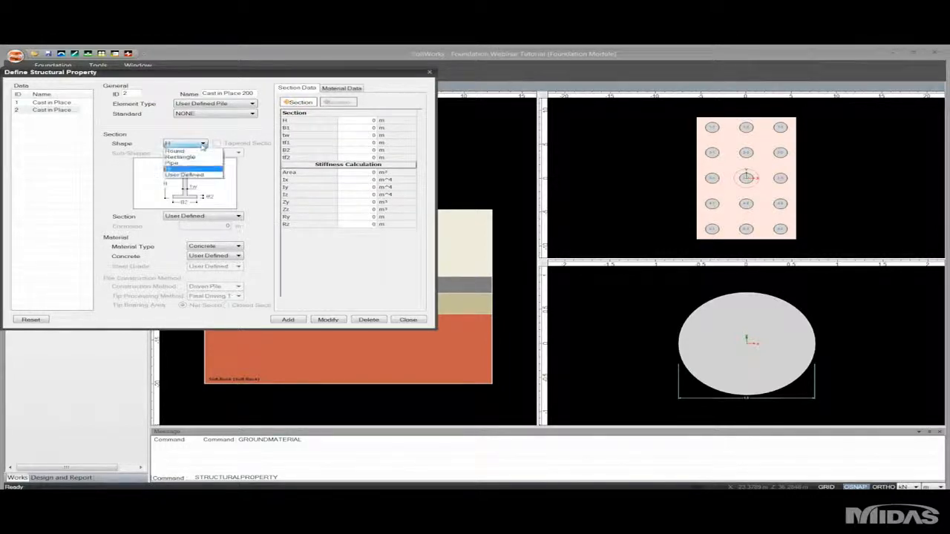
click(184, 175)
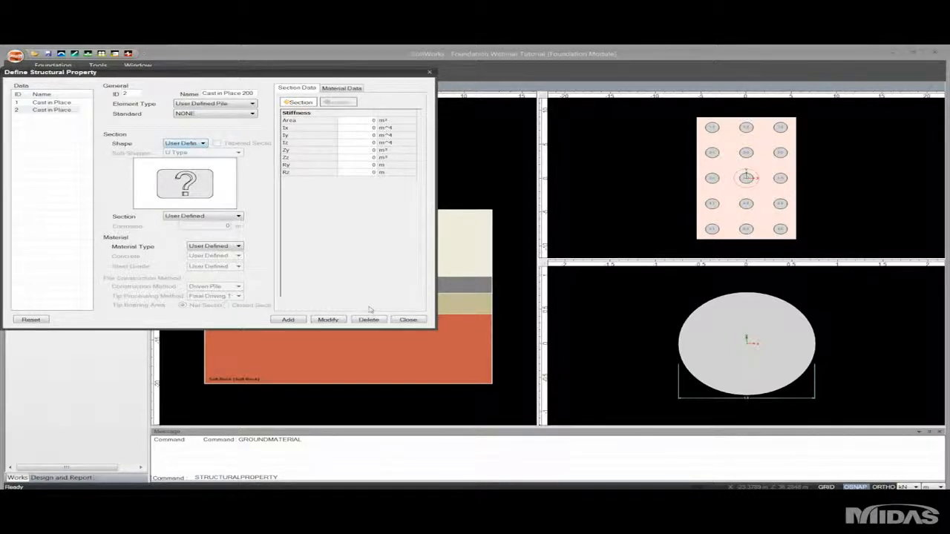
click(414, 321)
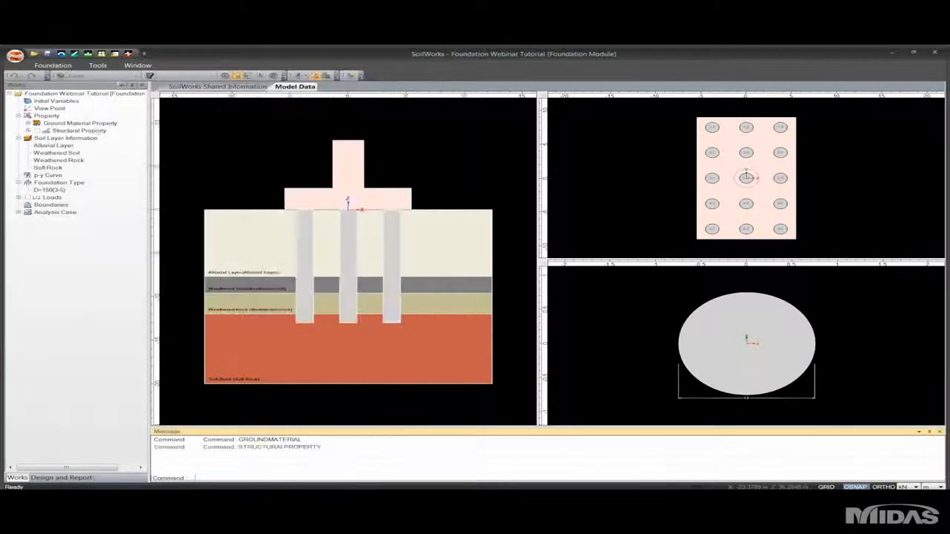
- Open the soil layer information, move it clear of the section view, review the layer data, and close it
click(66, 66)
click(131, 87)
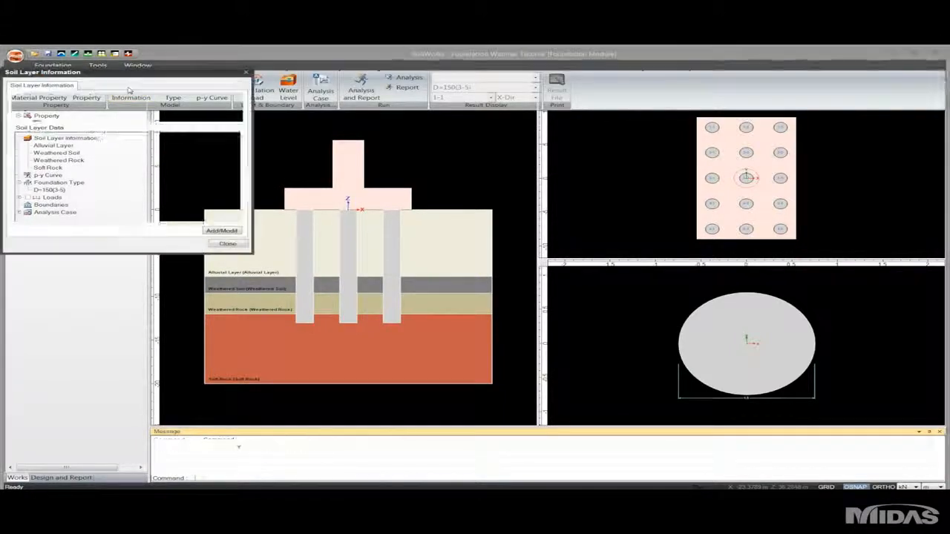
drag(188, 75, 714, 199)
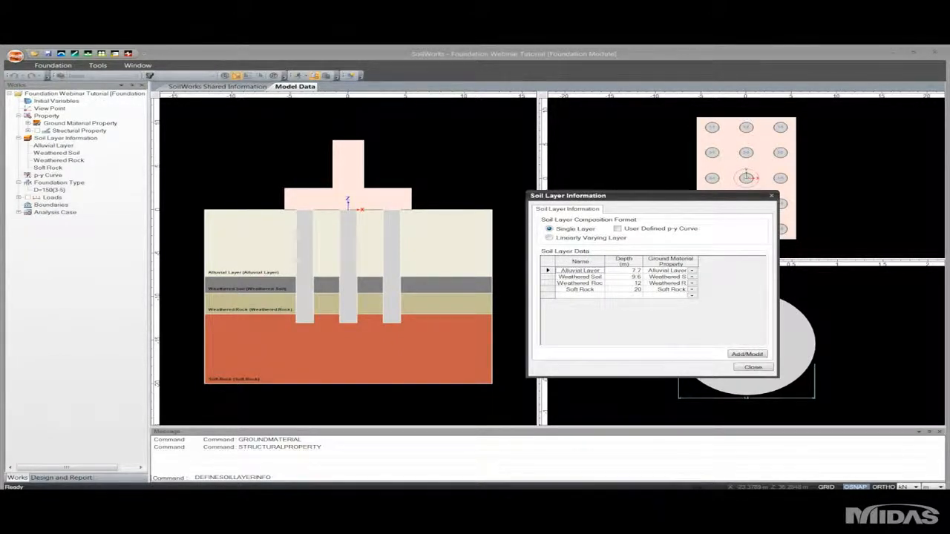
click(576, 298)
click(576, 296)
click(744, 370)
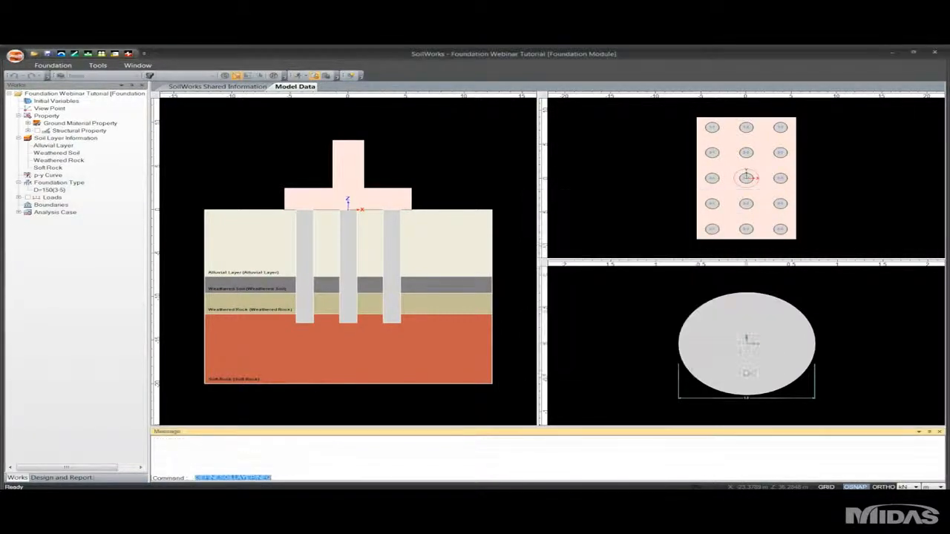
- Open the foundation type definitions, load the D=150(3-5) pile foundation, and enter D=(200)(3-3) as the name
click(56, 66)
click(184, 90)
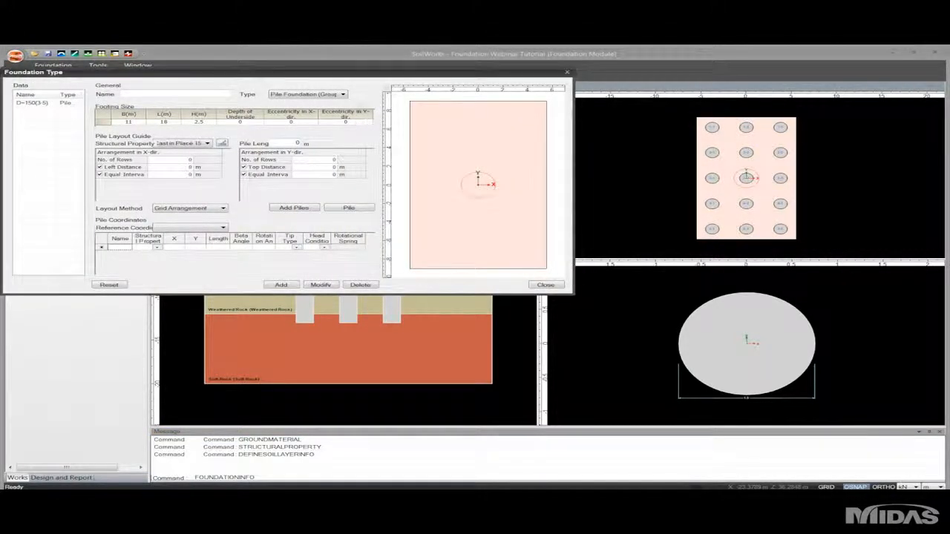
click(148, 158)
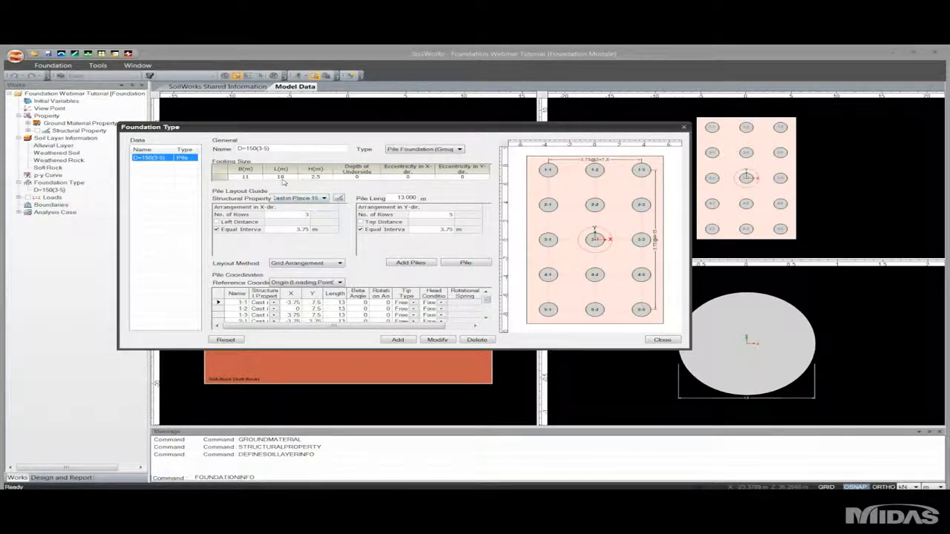
drag(277, 148, 213, 150)
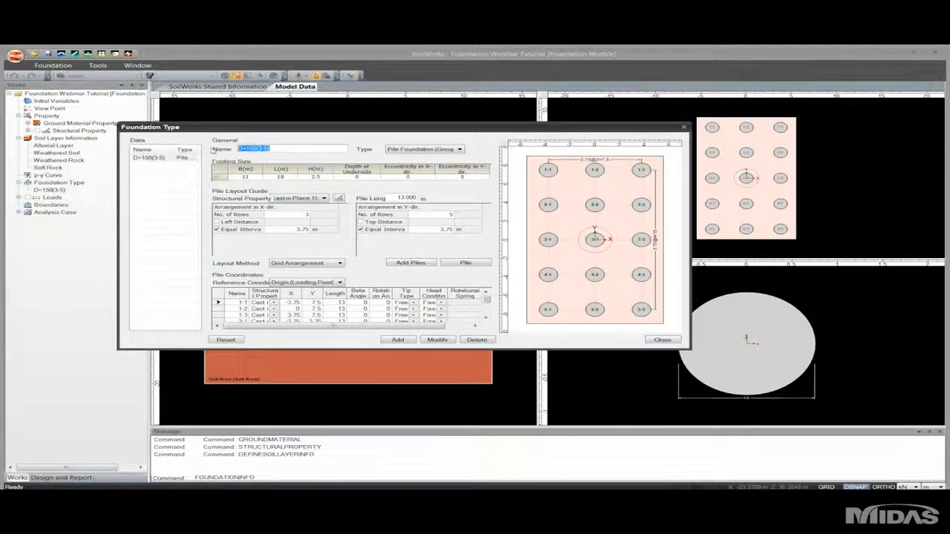
text(D)
text(=1)
text(5)
text(00))
text((3)
- Set the footing size to 15 m for both B and L
click(251, 177)
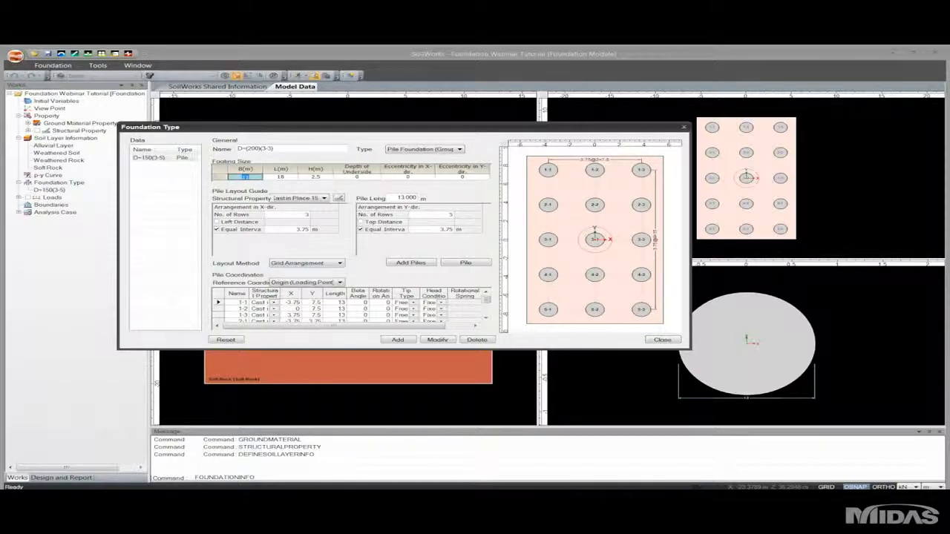
text(15)
key(Tab)
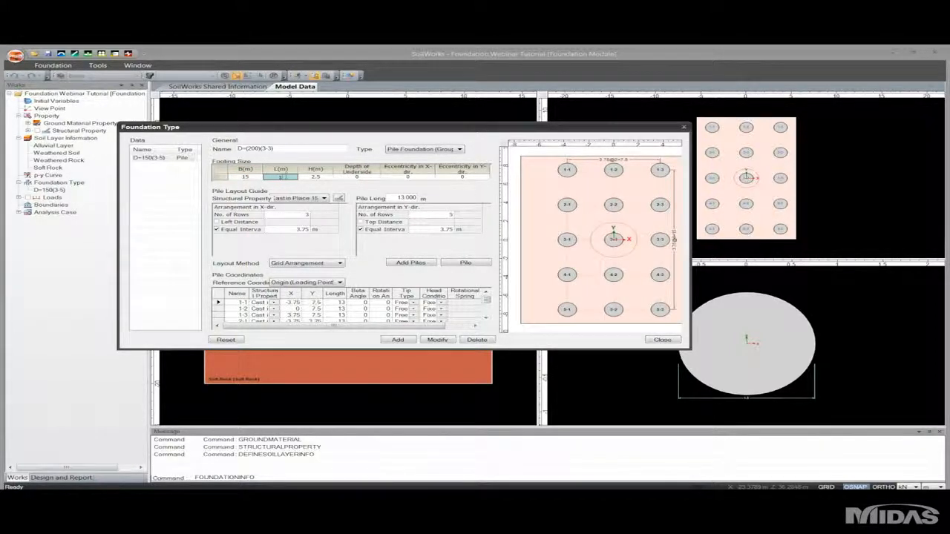
text(15)
key(Tab)
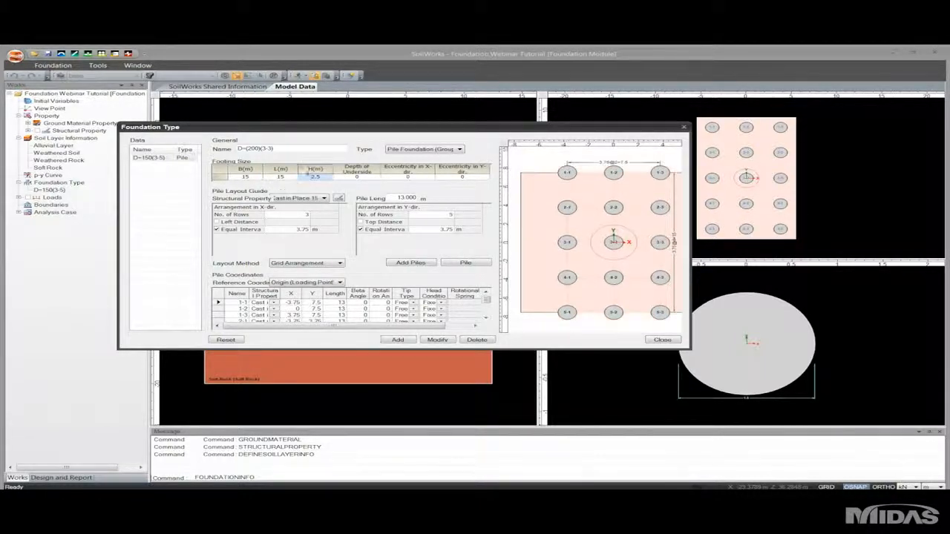
- Set 3 pile rows in the Y direction and an equal interval of 5 m in both X and Y directions
click(302, 214)
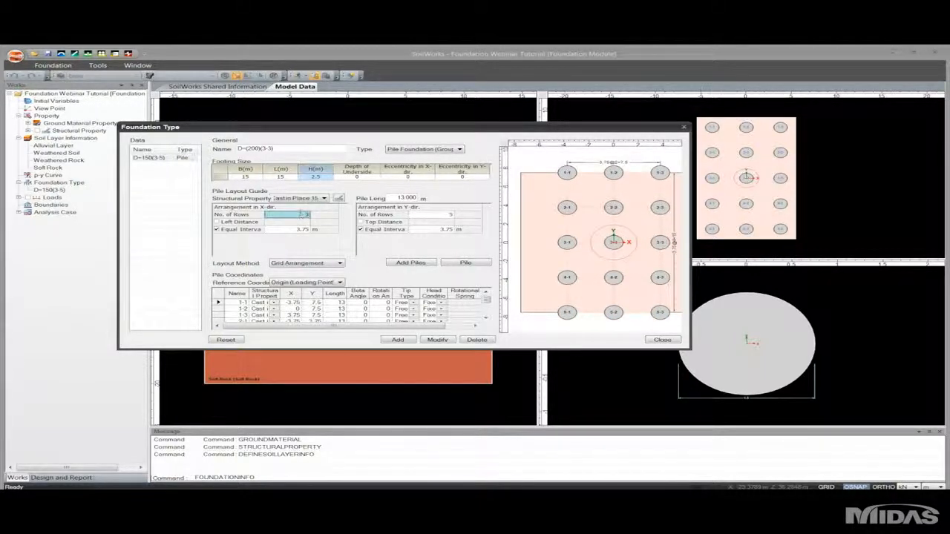
click(448, 215)
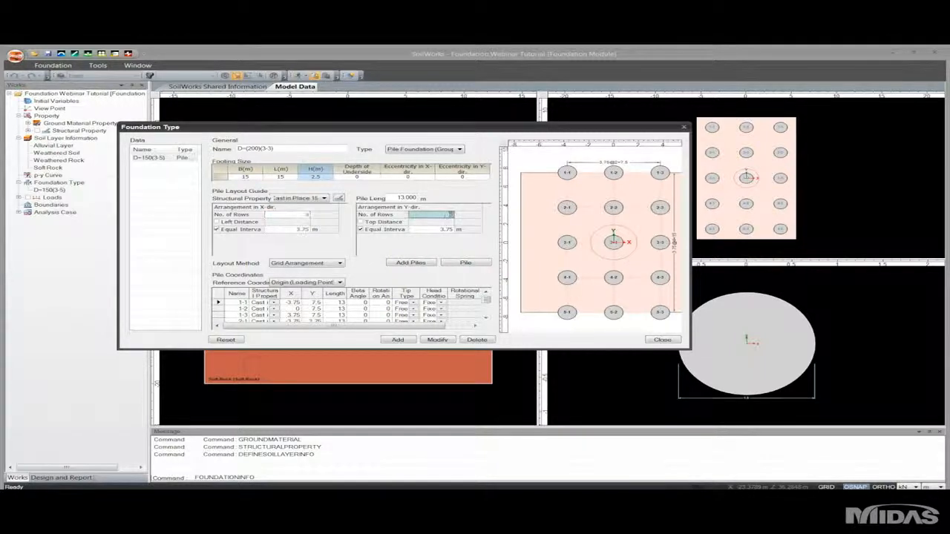
click(280, 230)
drag(296, 229, 311, 229)
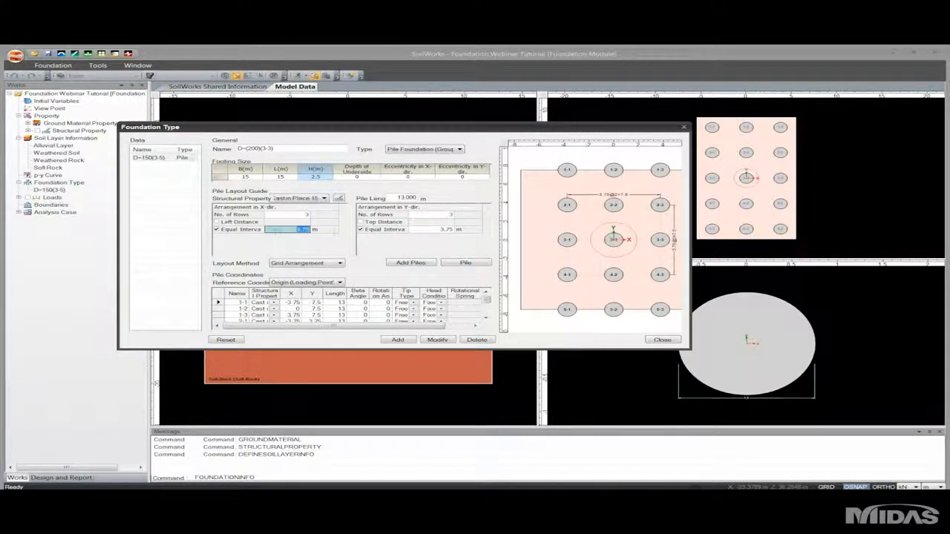
text(5)
click(431, 230)
text(5)
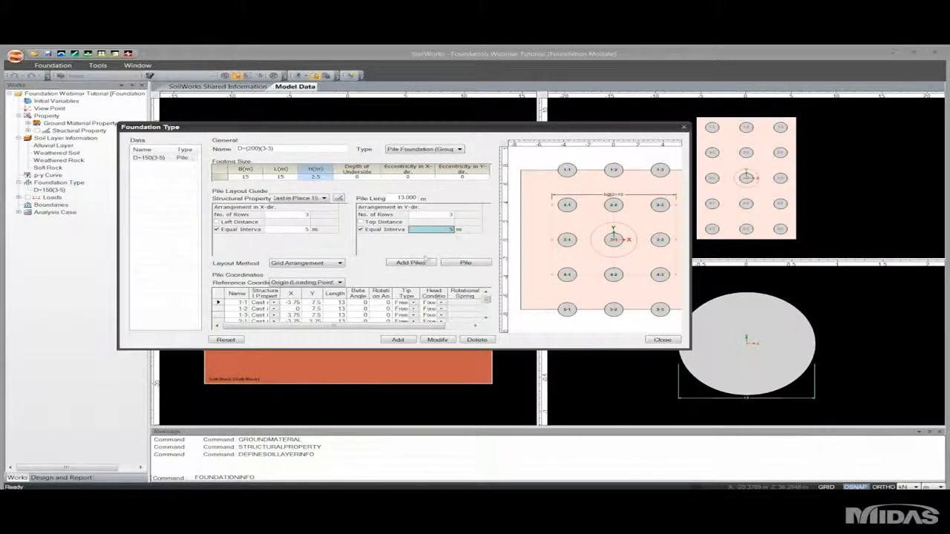
- Add the grid piles while declining the duplicate at the origin, and replace the existing piles with the new layout
click(413, 262)
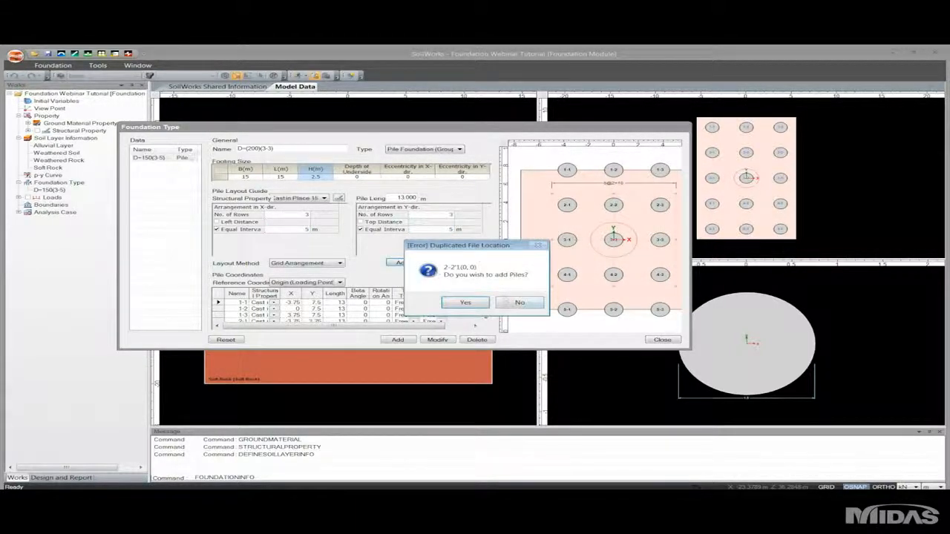
click(512, 304)
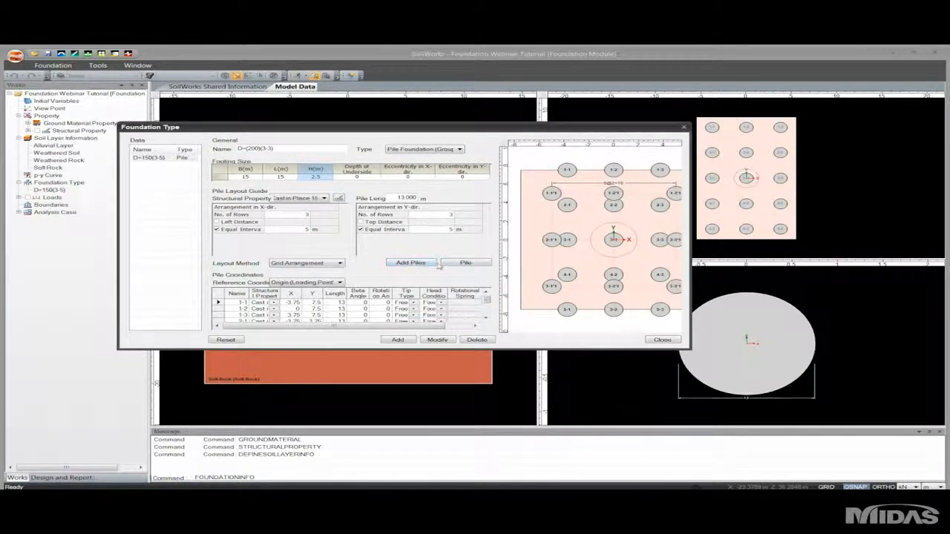
click(450, 264)
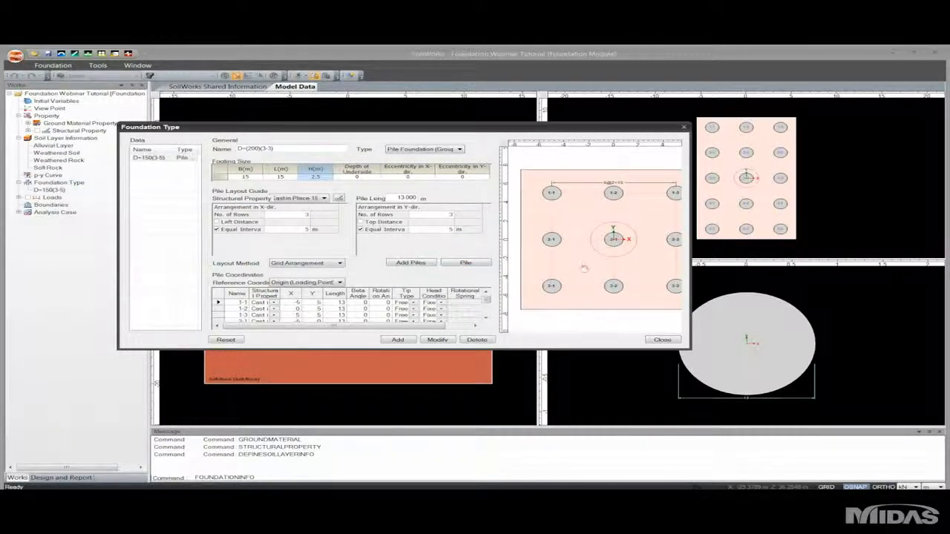
- Choose Cast in Place 200 as the pile structural property and regenerate the pile layout with it
click(324, 198)
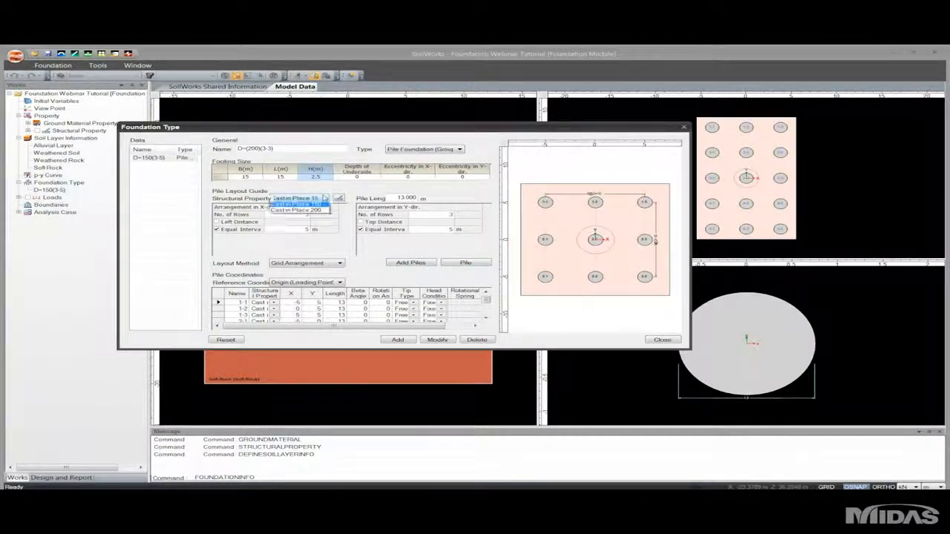
click(316, 213)
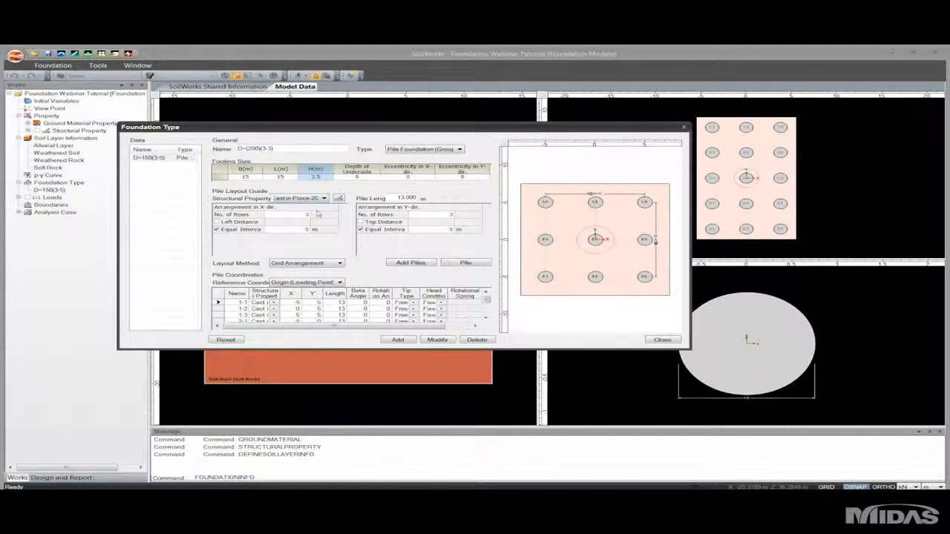
click(476, 266)
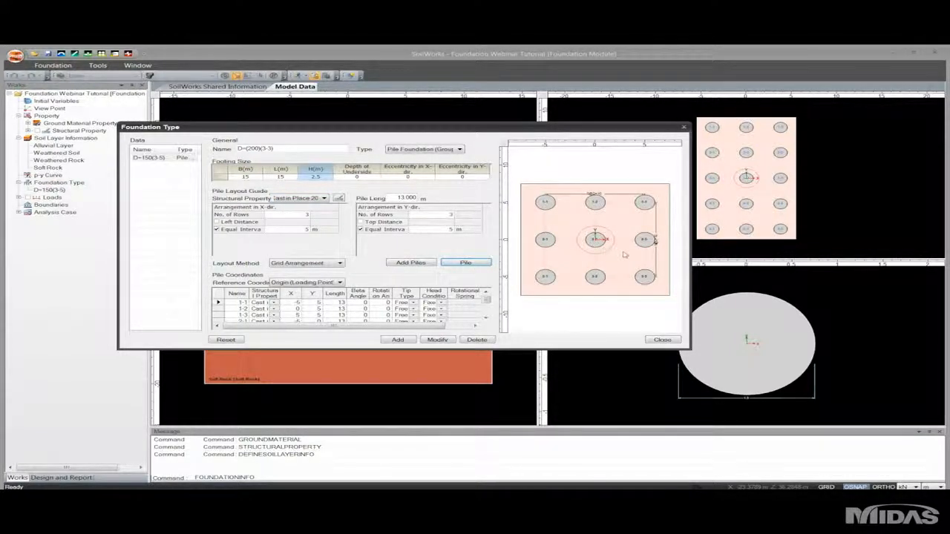
- Try removing the middle row of piles and moving the three lower-row piles inward in the layout preview
click(655, 240)
click(543, 239)
click(653, 240)
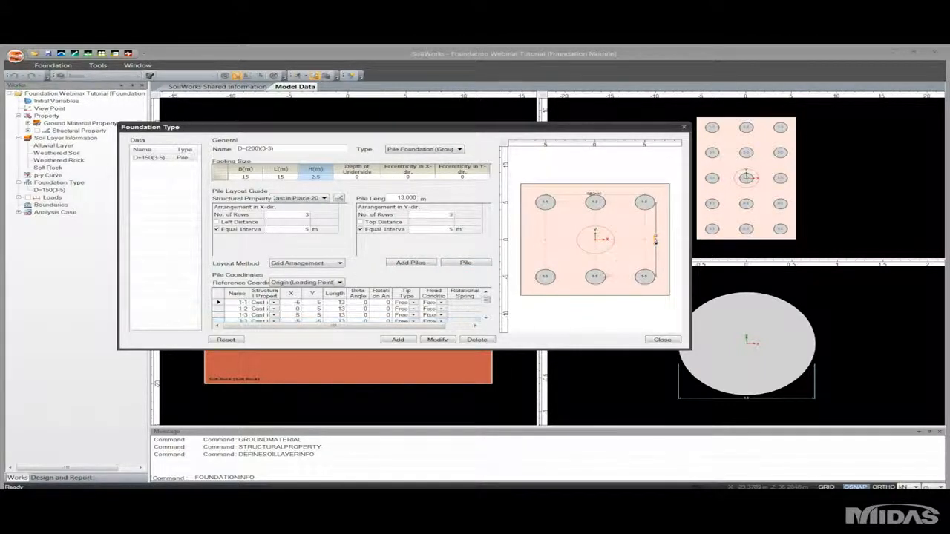
drag(594, 276, 594, 255)
drag(645, 276, 639, 264)
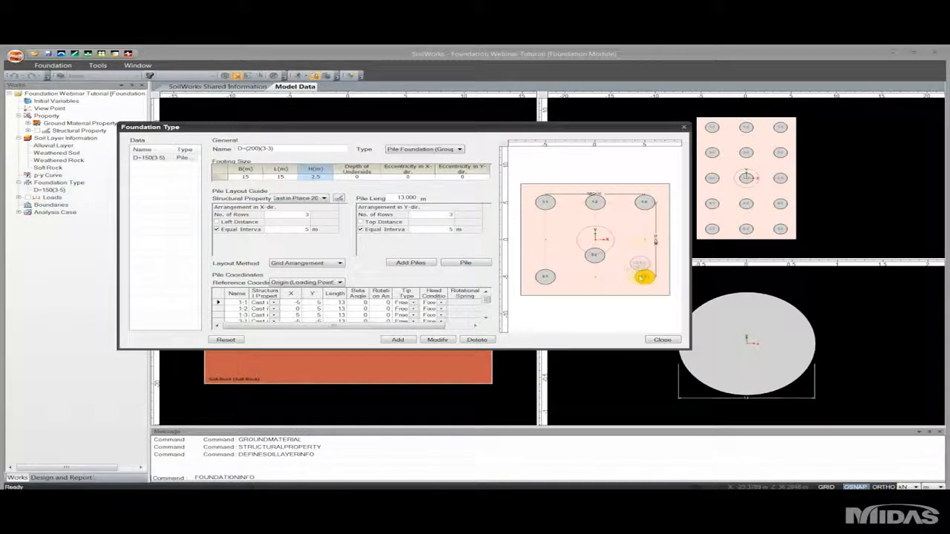
drag(544, 276, 554, 261)
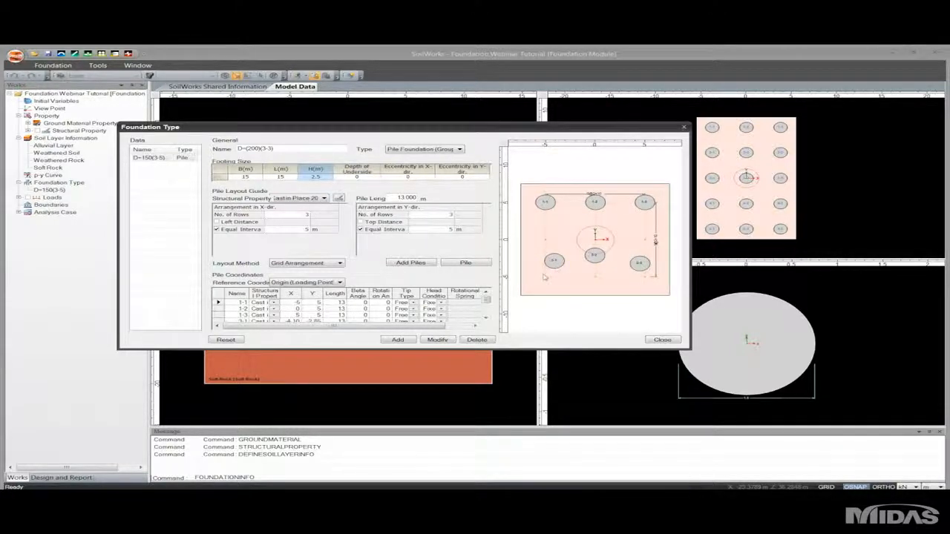
- Regenerate the three-by-three pile grid and add D=(200)(3-3) as a new foundation type
click(477, 264)
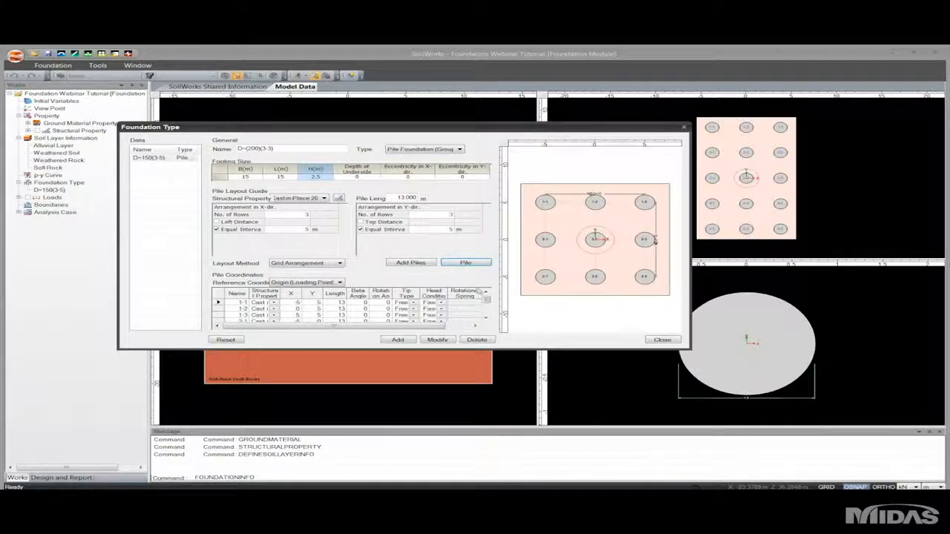
click(398, 339)
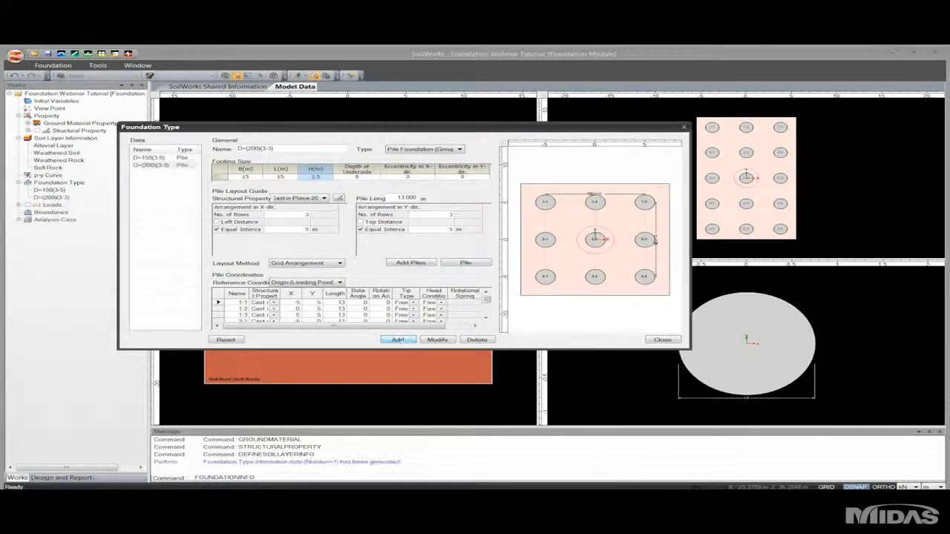
- Rename the D=(200)(3-3) foundation type as D=200(3-3), apply the modification and finish editing foundation types
click(167, 158)
click(169, 165)
click(165, 158)
click(168, 165)
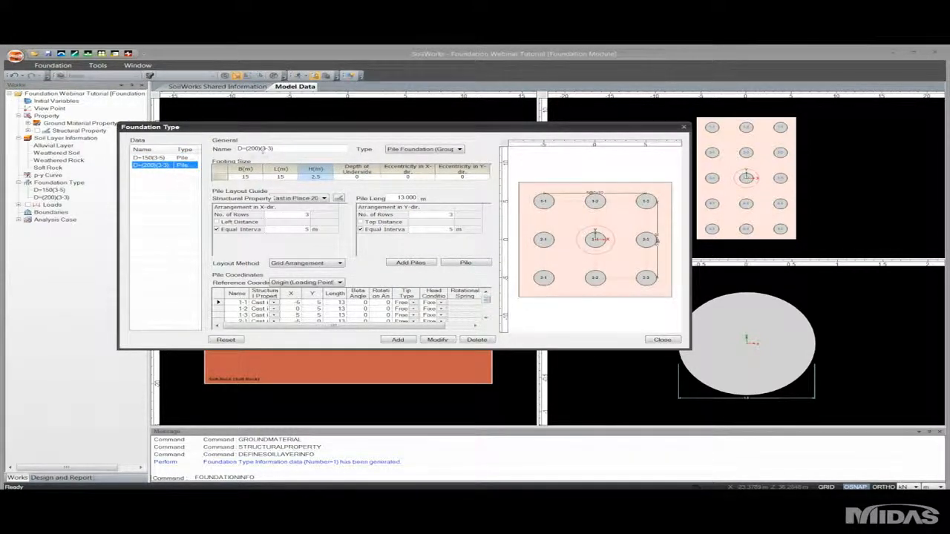
click(263, 149)
key(BackSpace)
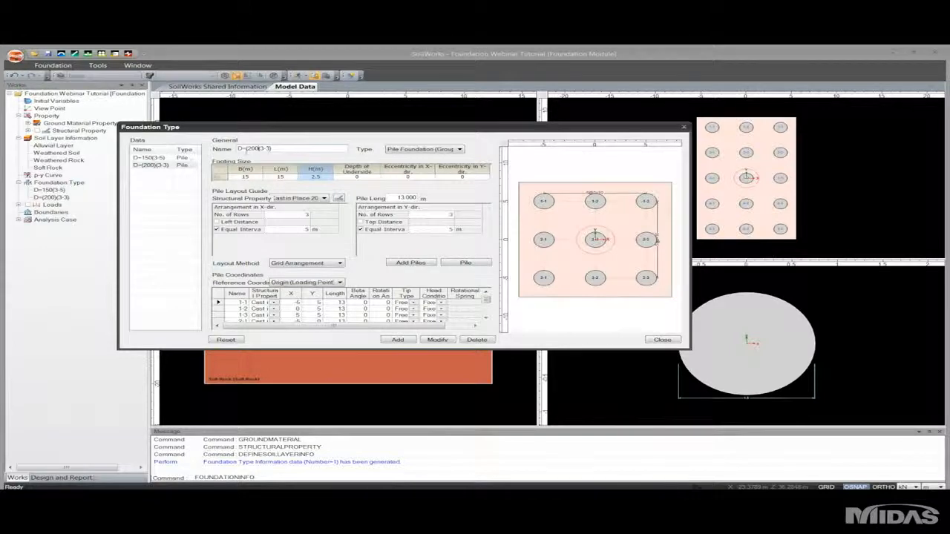
key(Left)
key(Left)
key(Left)
key(BackSpace)
click(438, 340)
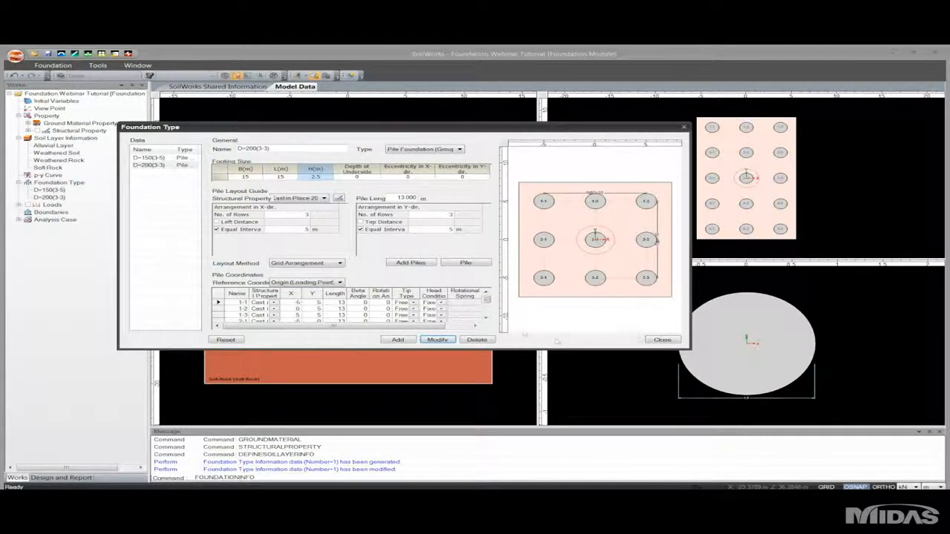
click(662, 340)
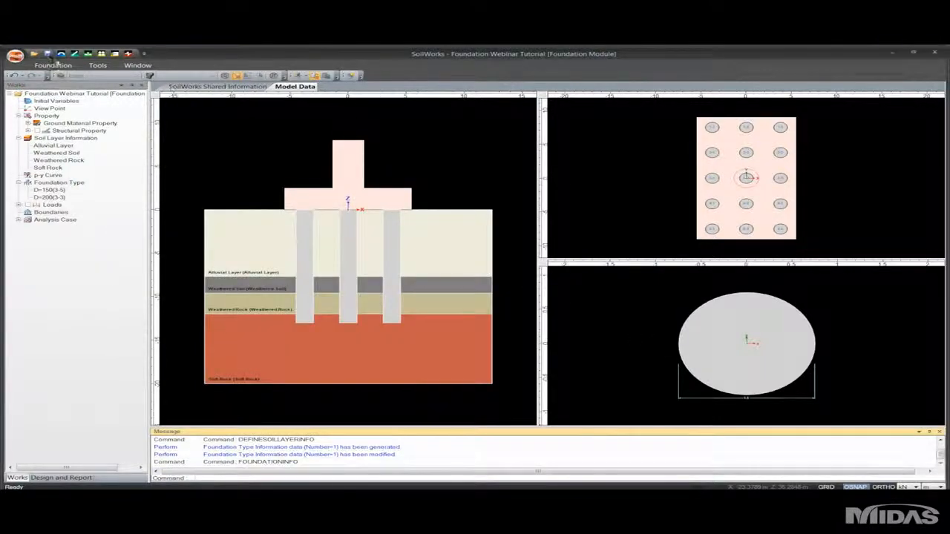
- Review the Design Load components in the foundation load table
click(52, 65)
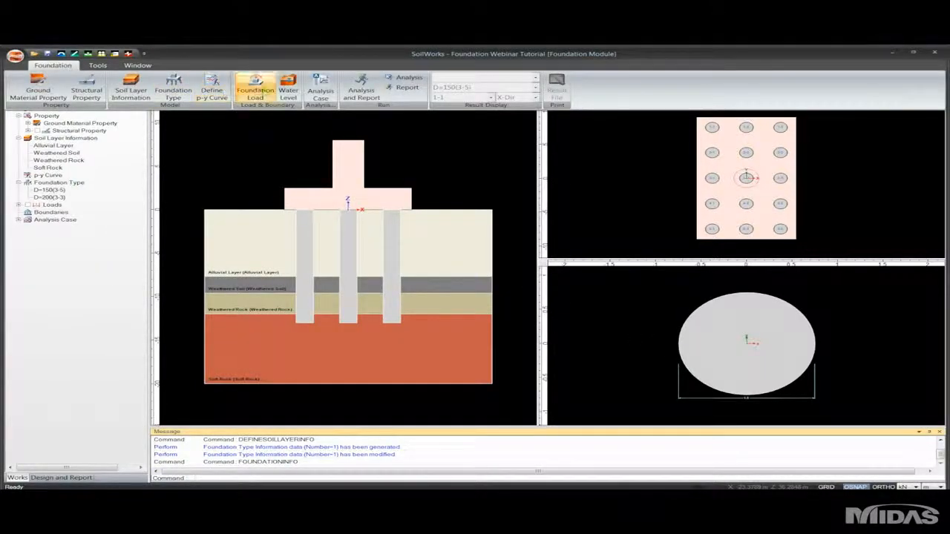
click(263, 90)
drag(227, 74, 487, 213)
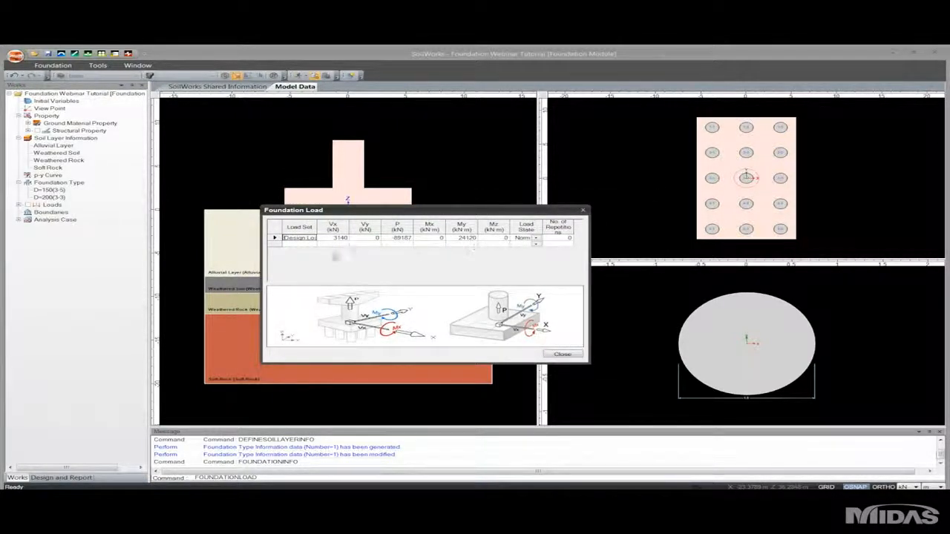
click(306, 244)
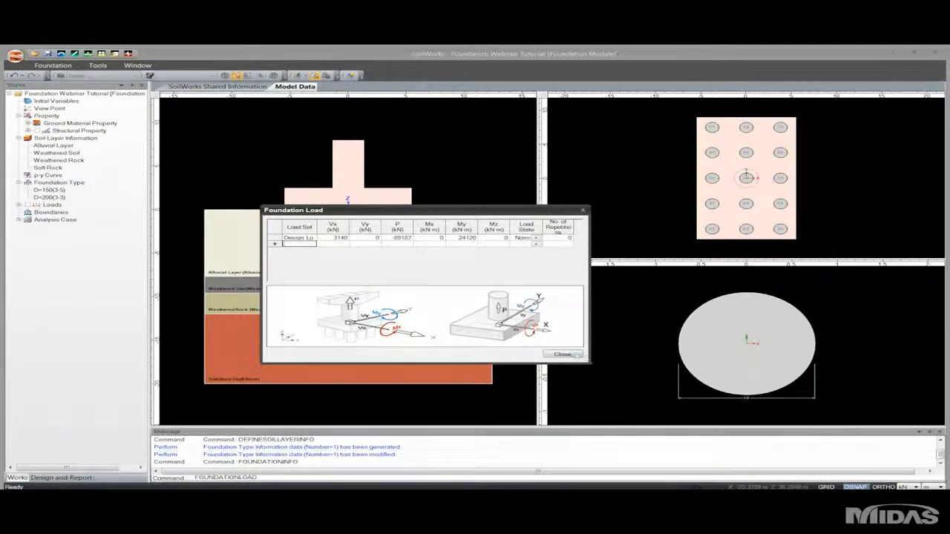
click(561, 354)
- Define a boundary set named Water Level at G.L. -3.5 m and display it on the soil profile
click(53, 65)
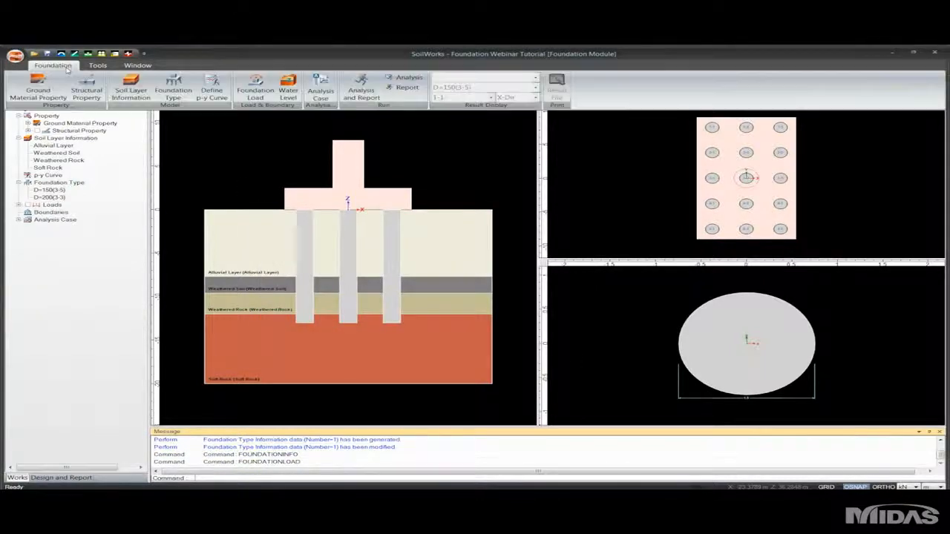
click(287, 89)
drag(126, 75, 272, 134)
text(Water Level)
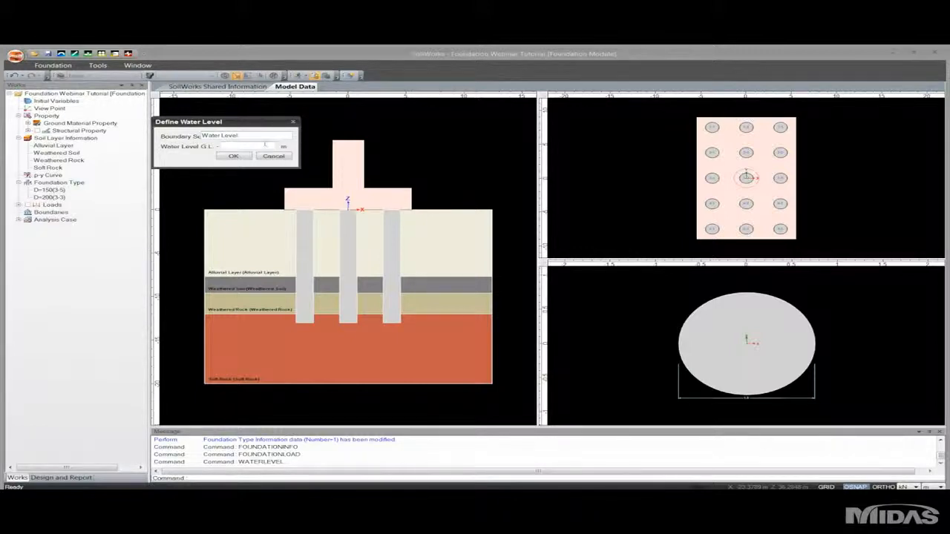
text(3.5)
click(245, 157)
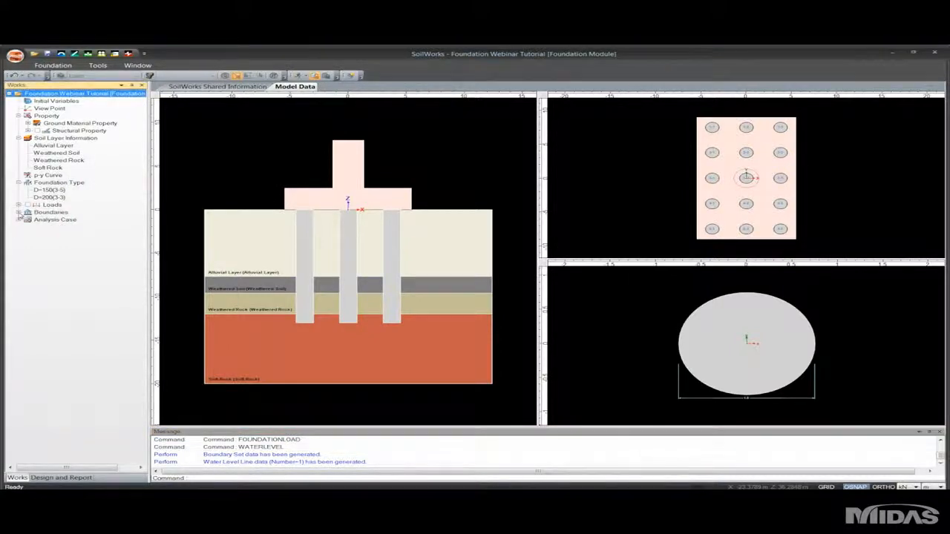
click(48, 220)
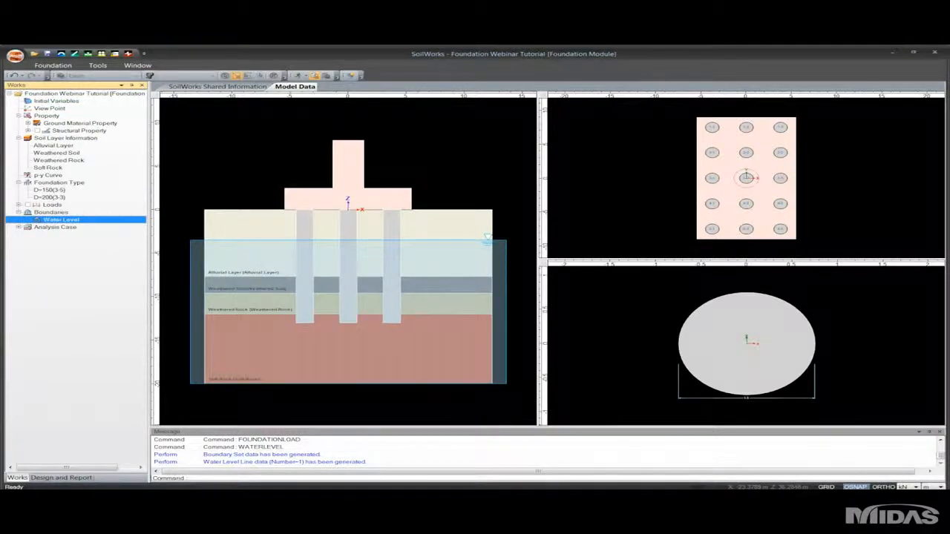
- Start a new p-y Nonlinear Analysis case named D=200(-5)
click(53, 66)
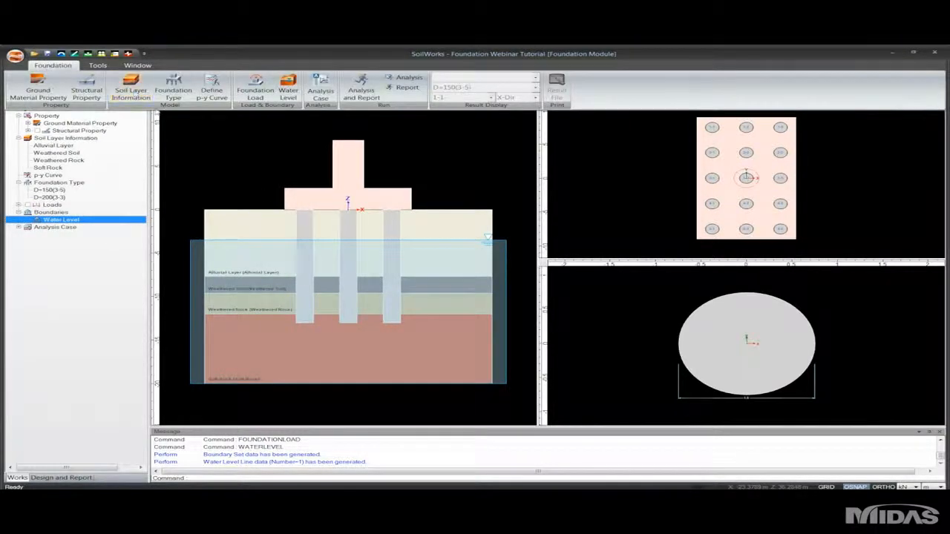
click(320, 91)
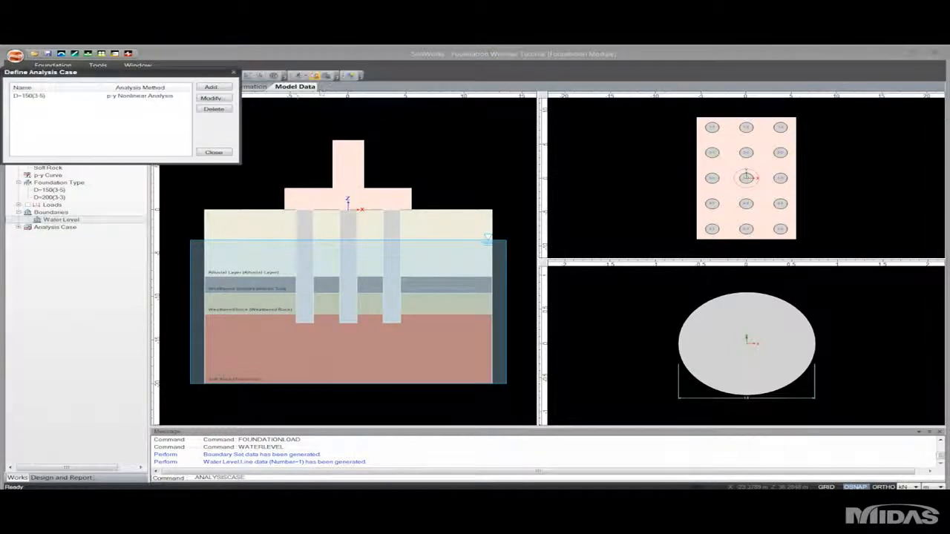
drag(160, 78, 401, 169)
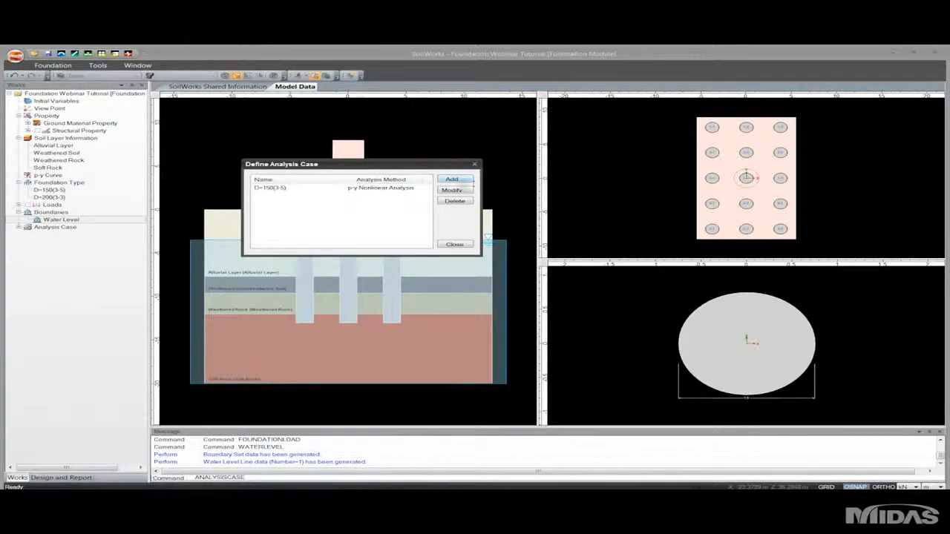
click(453, 180)
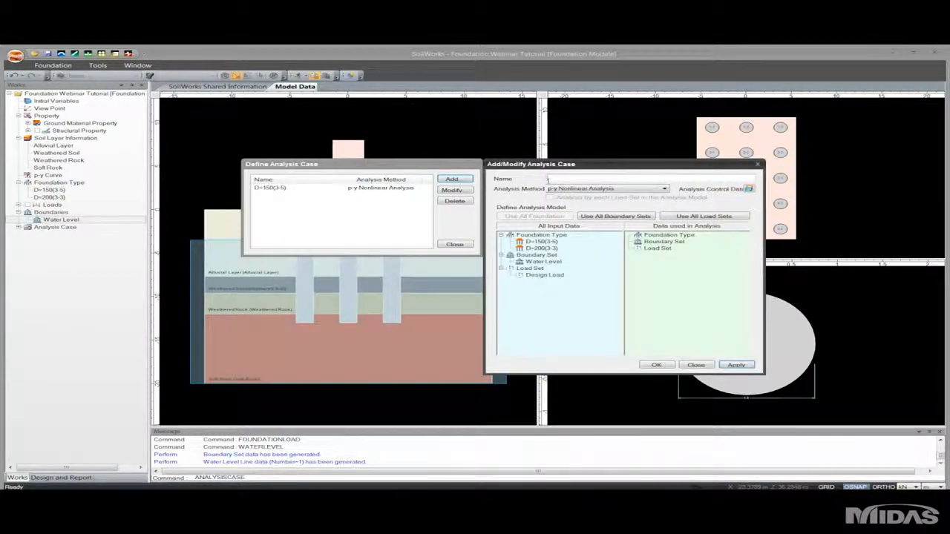
click(548, 179)
text(D=200(-5)
- Include the D=200(3-3) foundation type, the Water Level boundary set and the Design Load set in the analysis case and save it
drag(538, 253, 668, 259)
drag(549, 263, 656, 256)
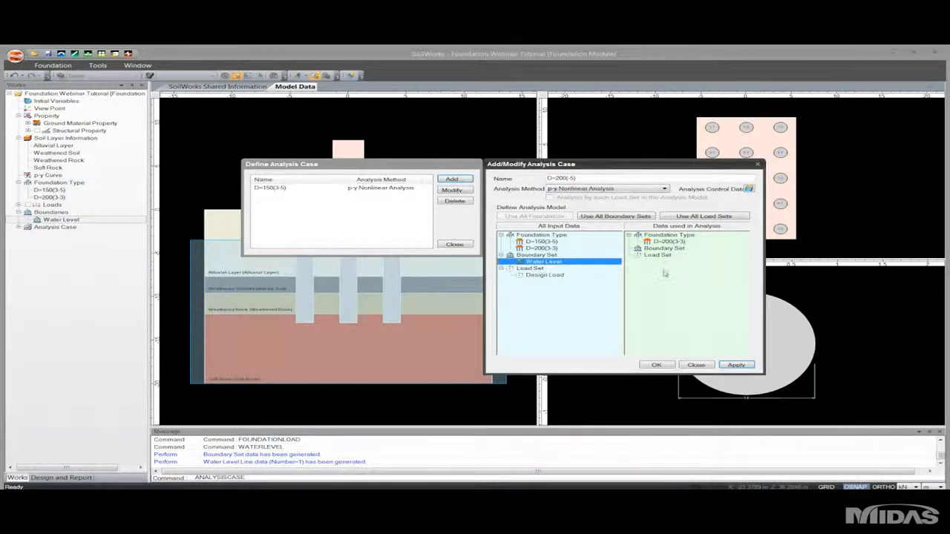
drag(539, 276, 690, 256)
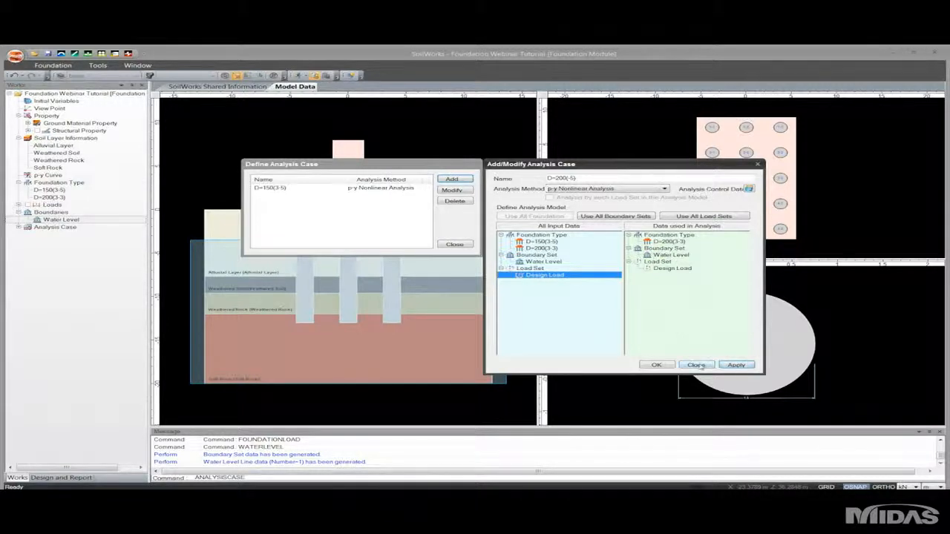
click(670, 366)
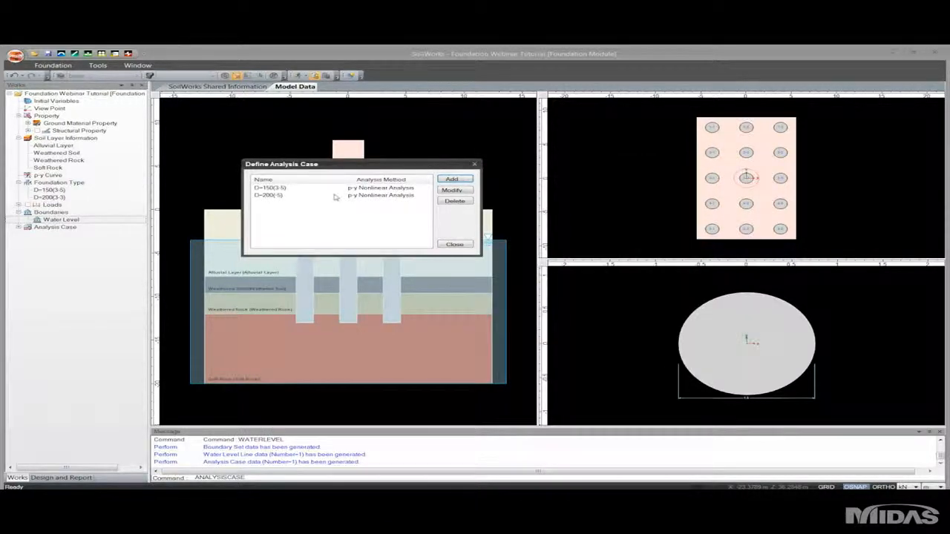
- Rename the D=200(-5) analysis case as D=200(3-3) and finish defining analysis cases
click(312, 196)
click(454, 191)
drag(566, 178, 576, 178)
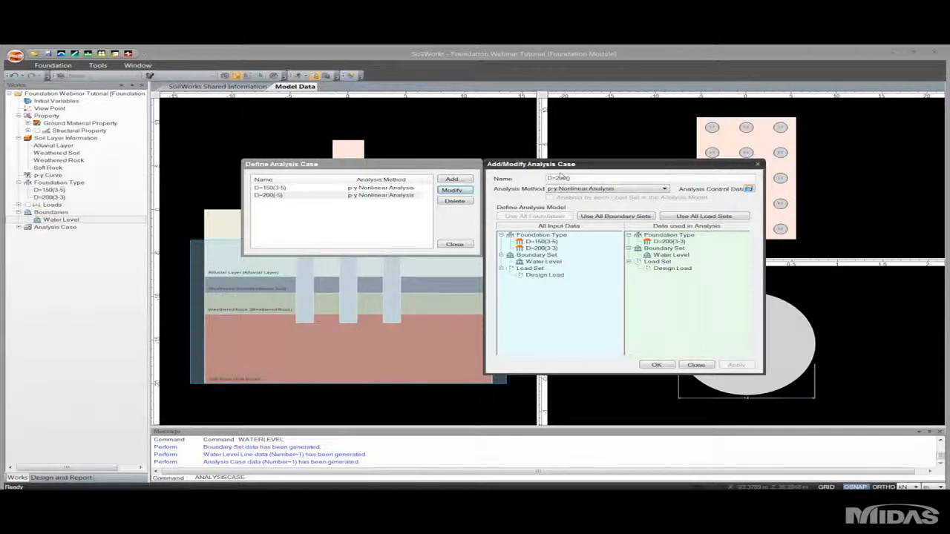
text(3-3)
click(657, 365)
click(454, 244)
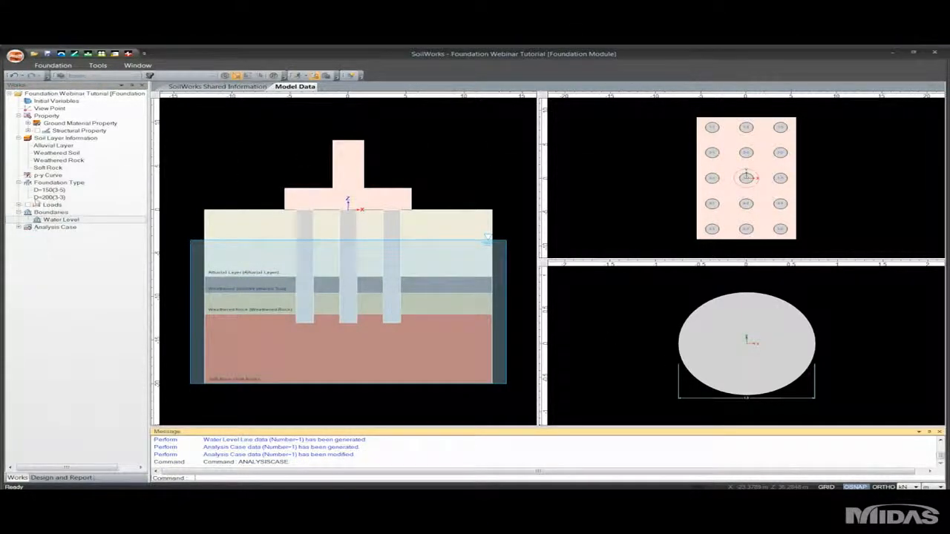
- Run the D=150(3-5) and D=200(3-3) analysis cases with the Foundation Analysis Results Report excluded
click(47, 197)
click(49, 190)
click(64, 66)
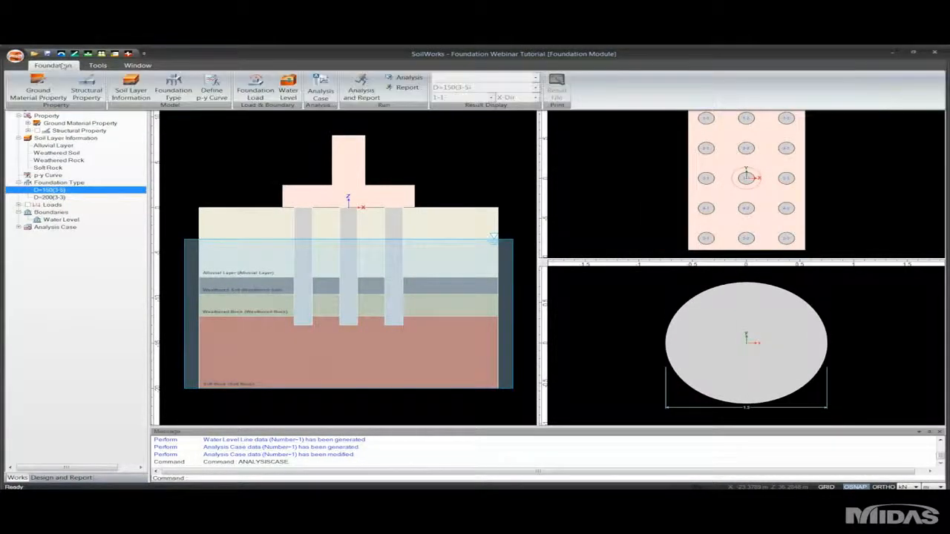
click(371, 94)
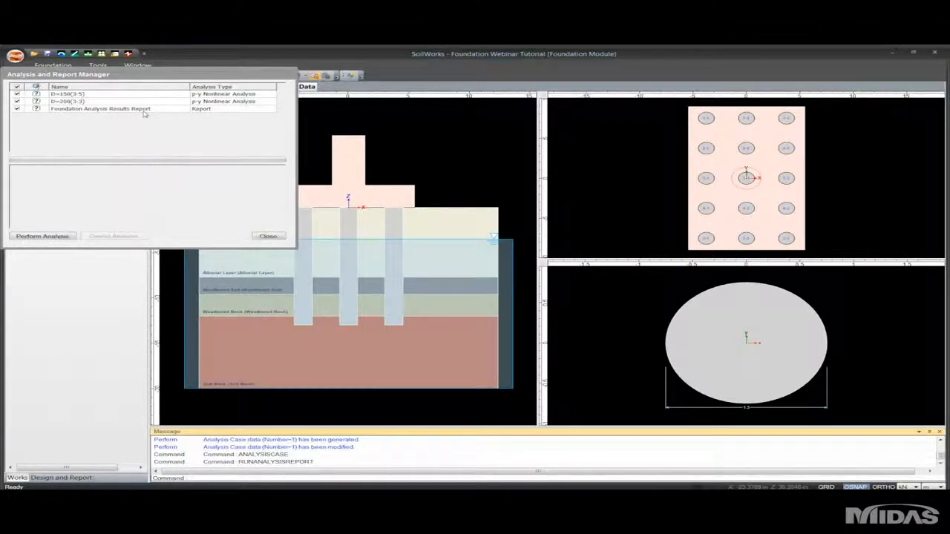
click(17, 109)
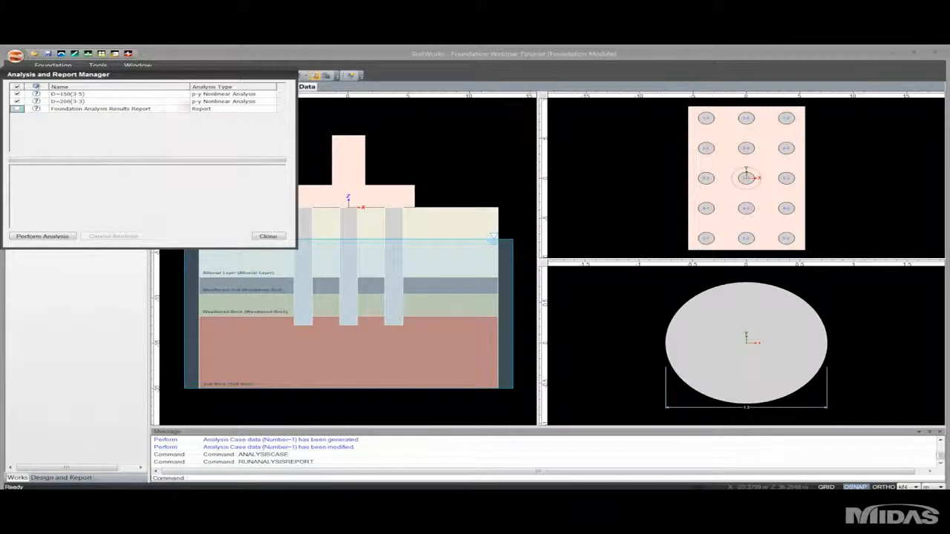
click(43, 236)
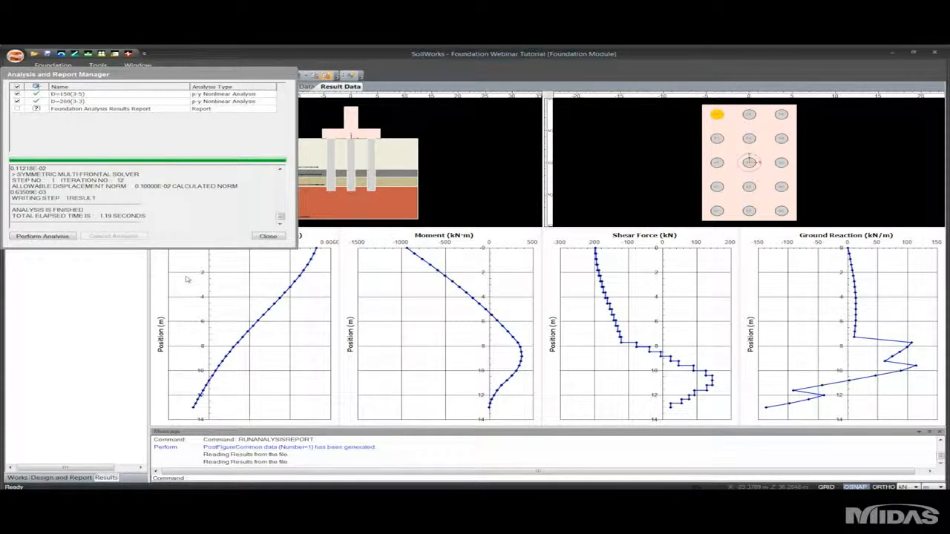
click(268, 236)
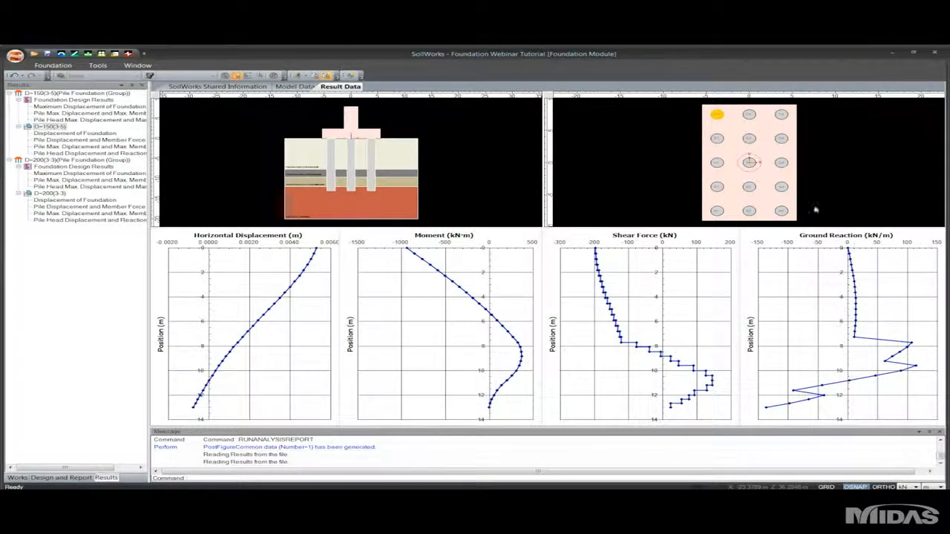
- Examine the displacement, moment, shear force and ground reaction graphs for several piles of the D=150(3-5) foundation
click(749, 115)
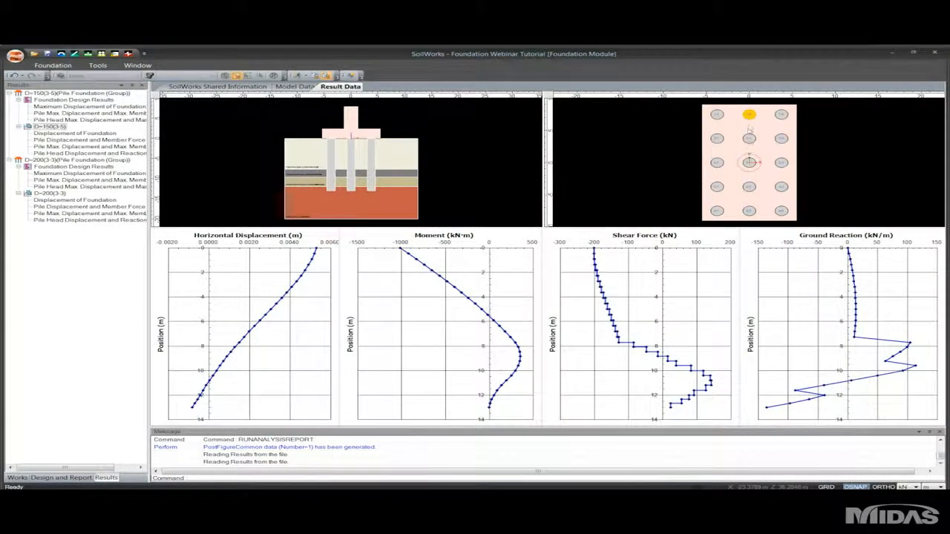
click(749, 139)
click(717, 163)
click(781, 162)
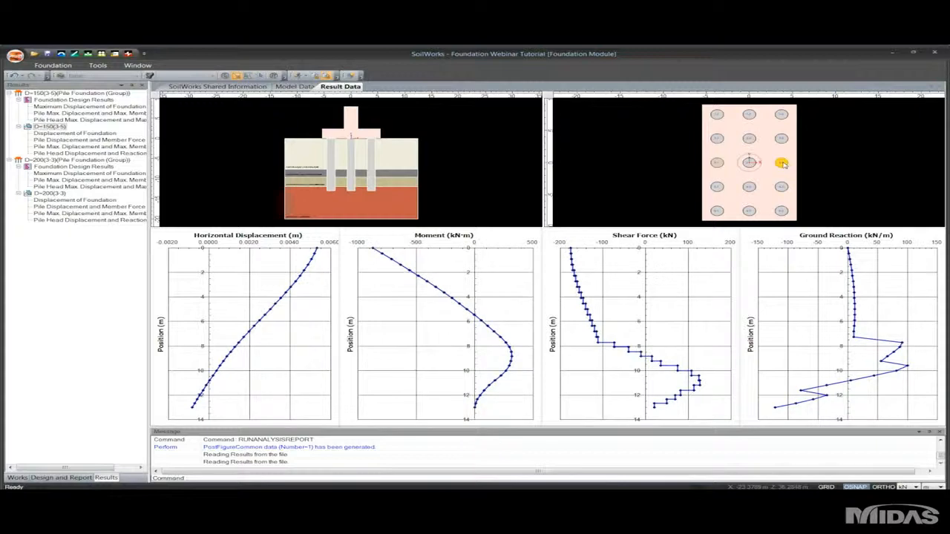
- Examine the D=150(3-5) tables for foundation displacement, pile member forces and pile head reactions, plus graphs for two left-column piles
double_click(52, 107)
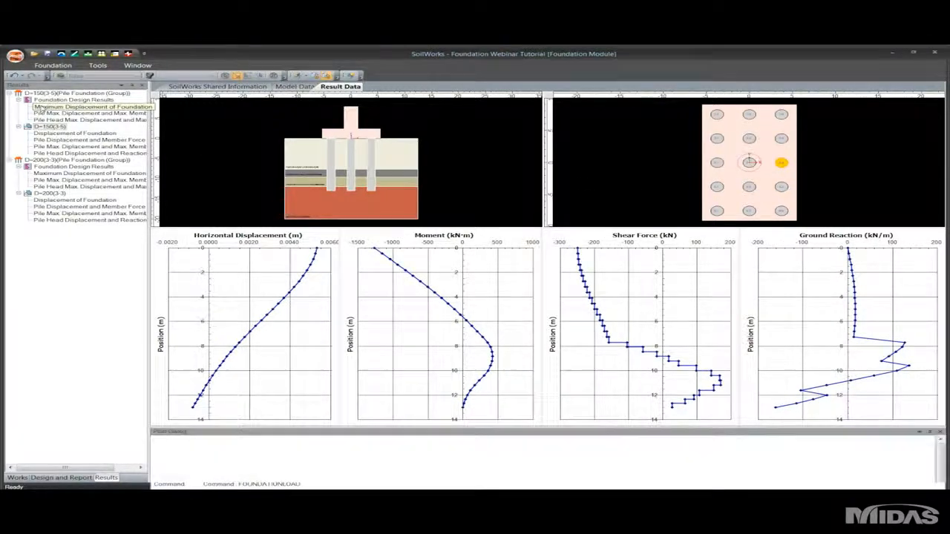
double_click(49, 113)
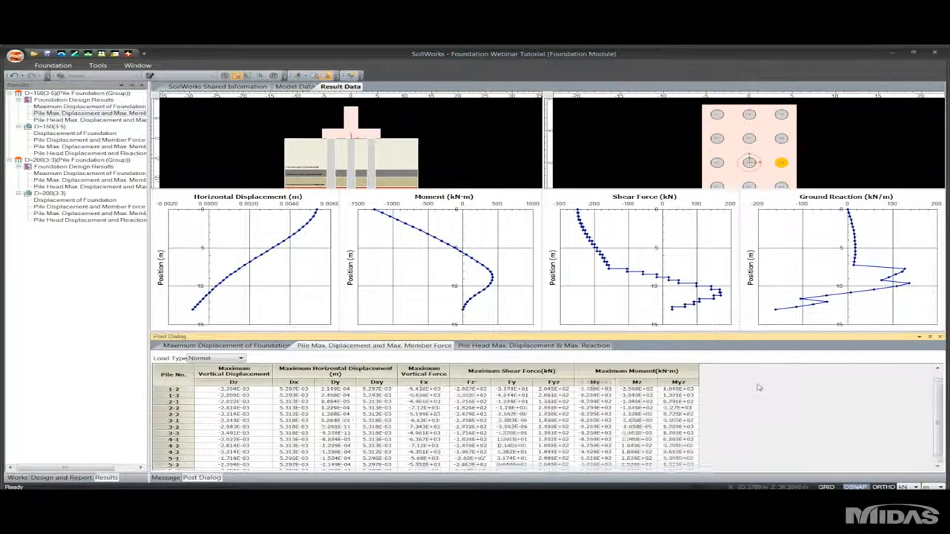
click(212, 346)
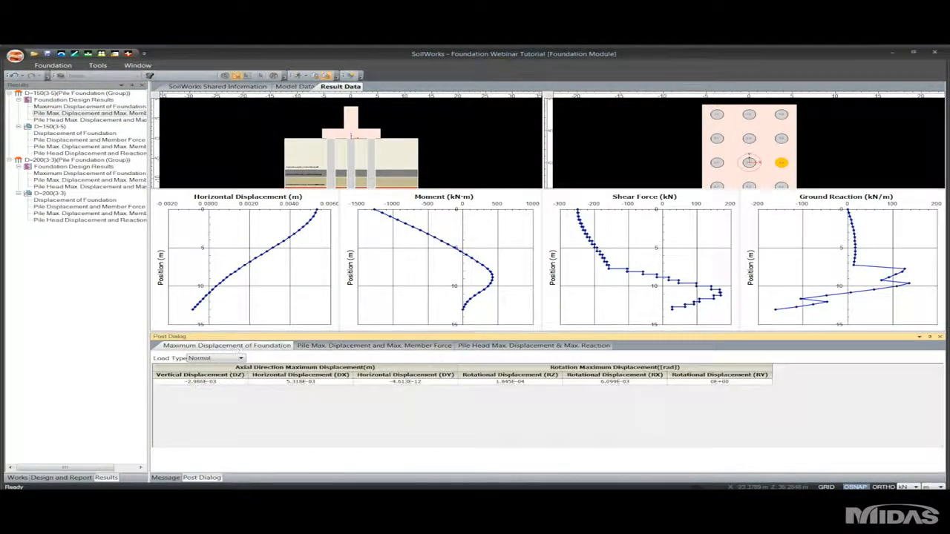
click(338, 345)
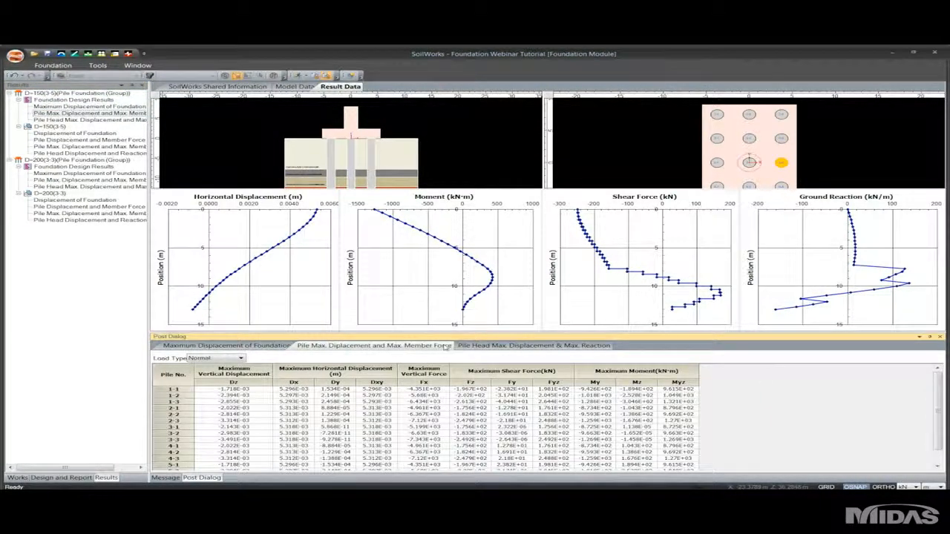
click(481, 346)
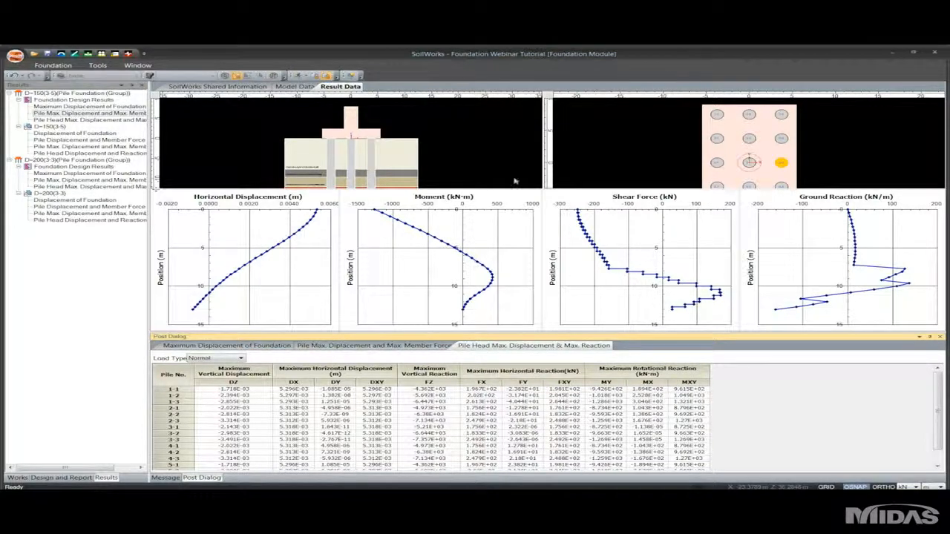
click(717, 163)
click(717, 140)
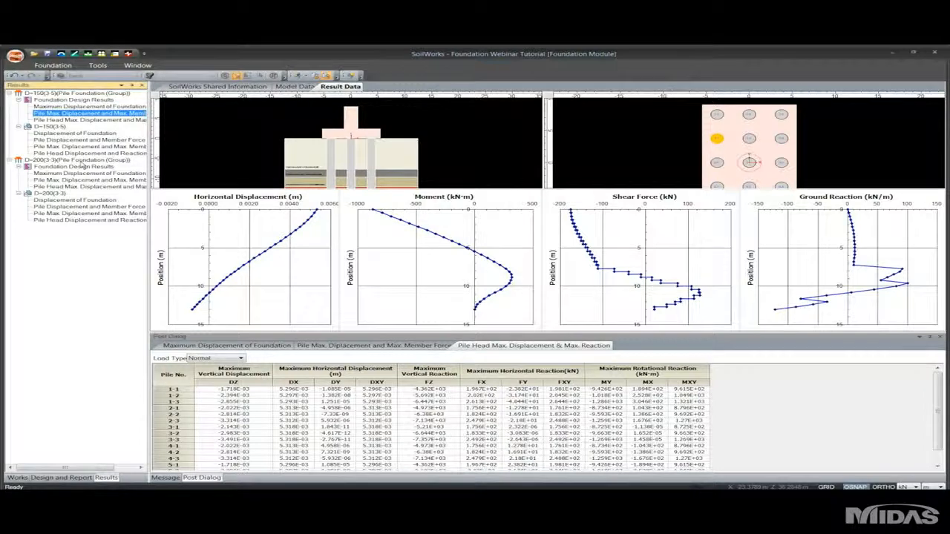
- Examine the D=200(3-3) design results for maximum foundation displacement, pile member forces and pile head reactions
click(79, 173)
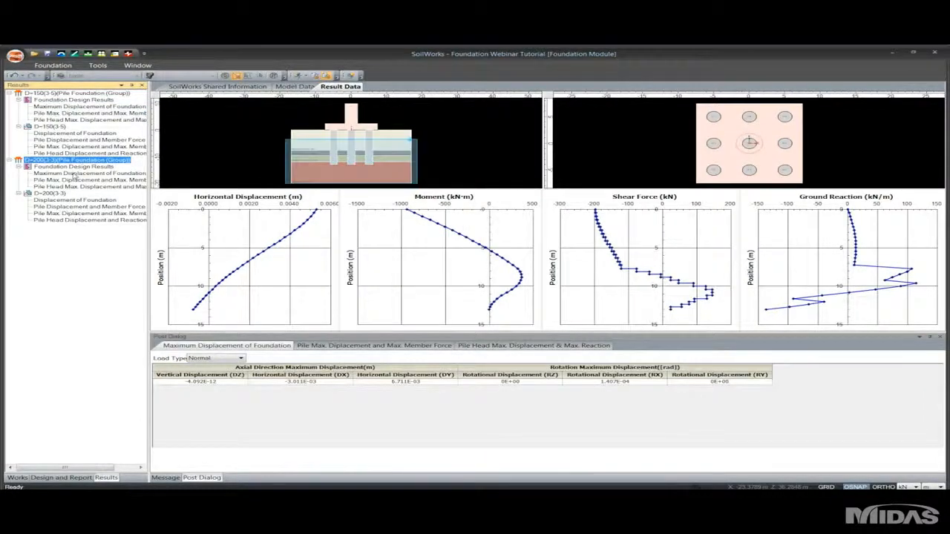
click(74, 179)
click(78, 186)
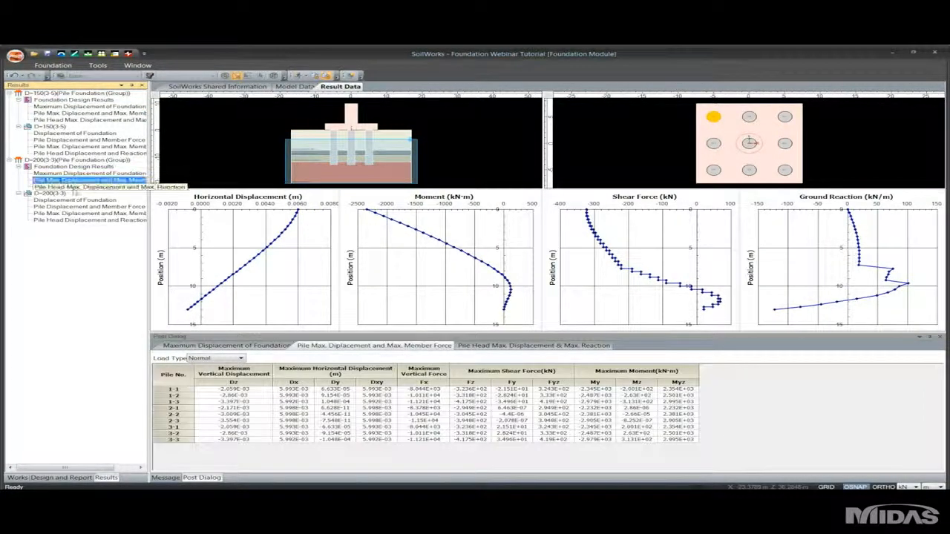
- Examine the displacement, moment, shear force and ground reaction graphs for the three middle-row piles of the D=200(3-3) foundation
click(785, 143)
click(713, 143)
click(749, 143)
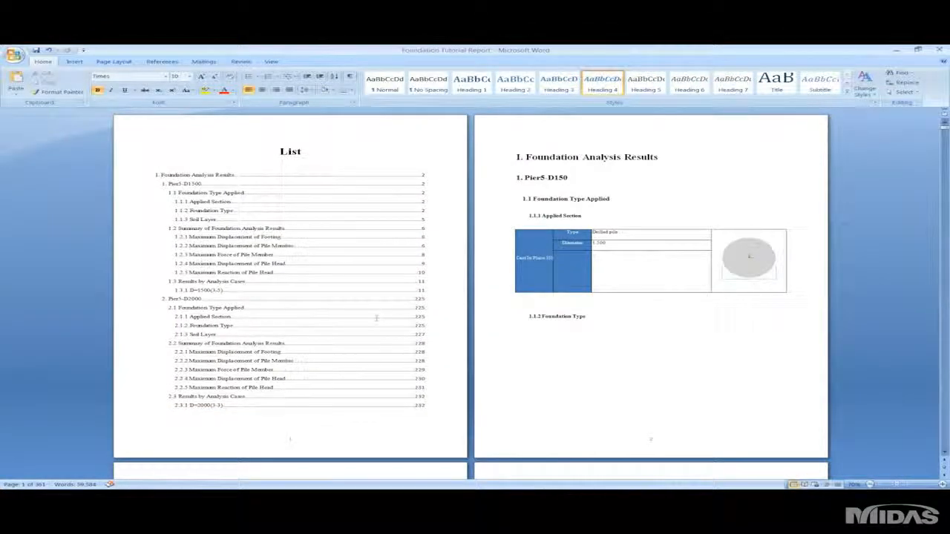
- Review the Foundation Tutorial Report in Microsoft Word, from the contents list through pile layout, soil layers, result summaries and analysis-case tables
scroll(392, 267, down, 1)
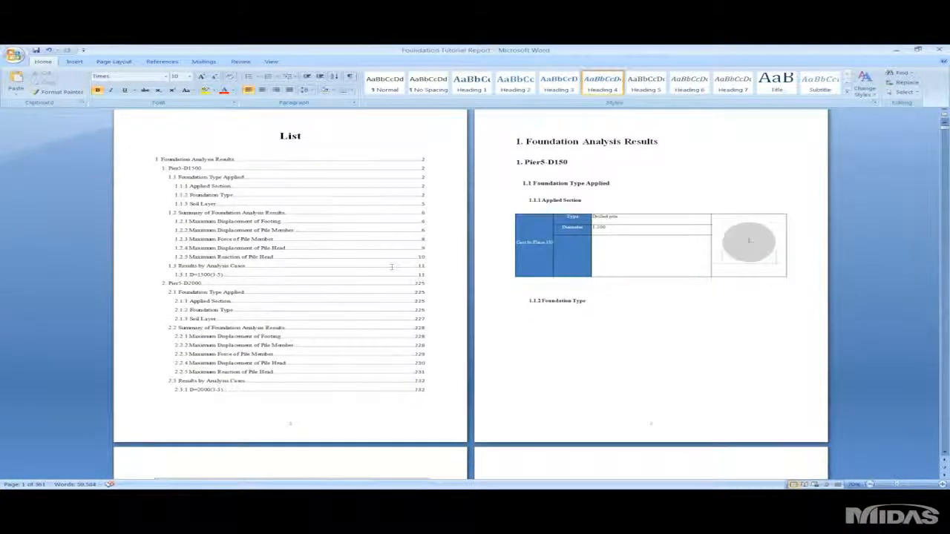
scroll(392, 266, down, 1)
scroll(392, 266, up, 2)
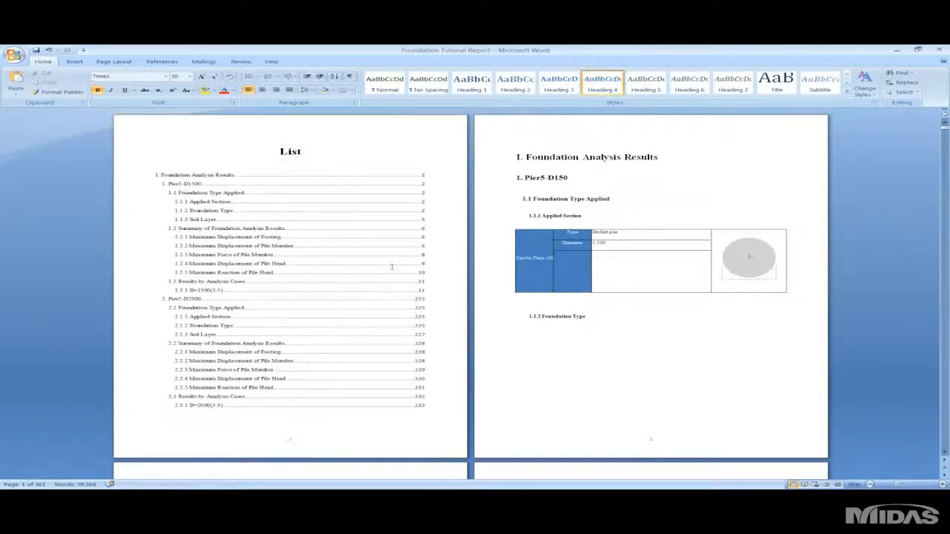
scroll(392, 266, down, 15)
scroll(392, 267, down, 15)
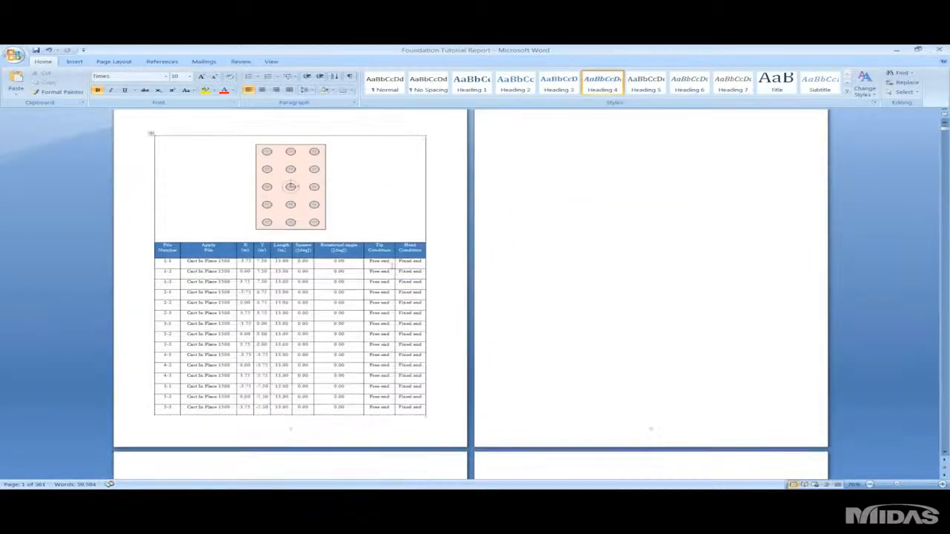
scroll(390, 266, down, 15)
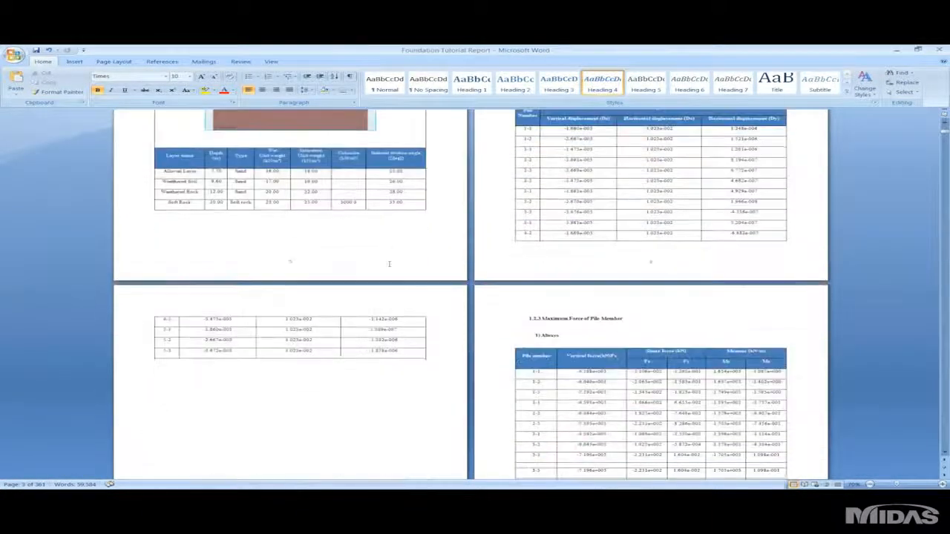
scroll(387, 297, down, 20)
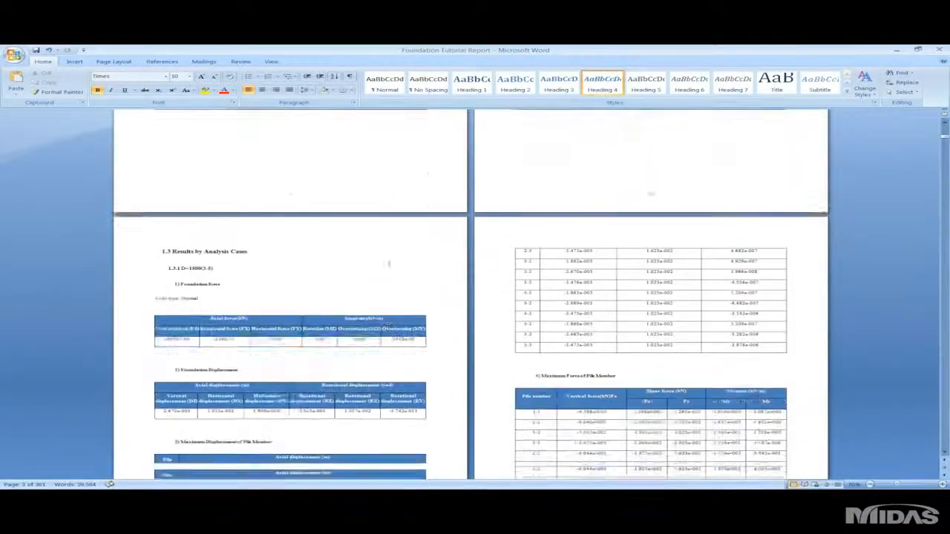
scroll(387, 263, down, 10)
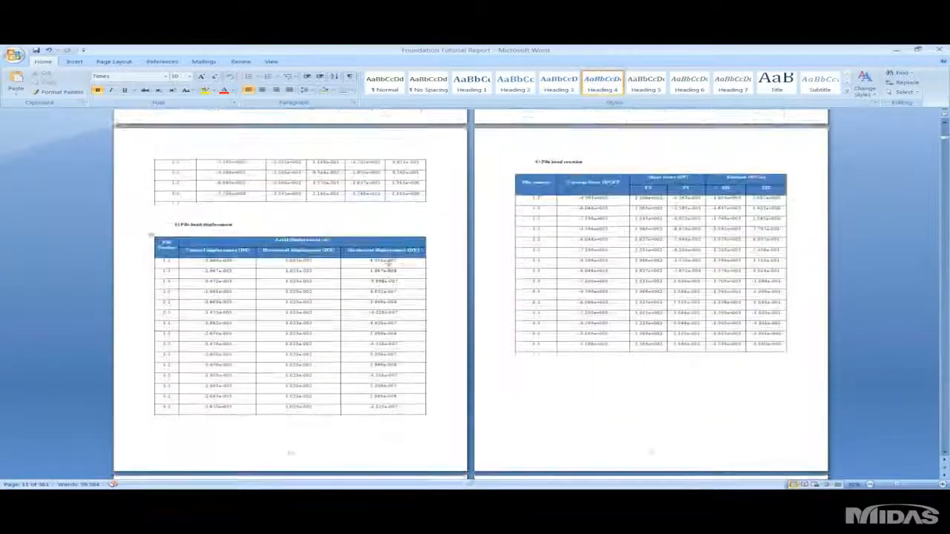
- Examine the report's X and Y direction graphs and node tables for pile 1-1, and return to SoilWorks
scroll(387, 263, down, 3)
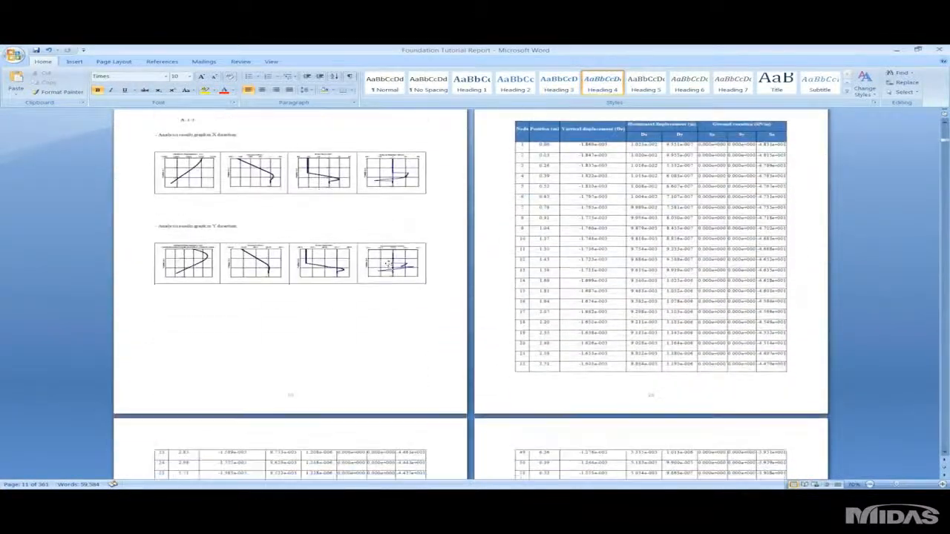
scroll(297, 297, up, 1)
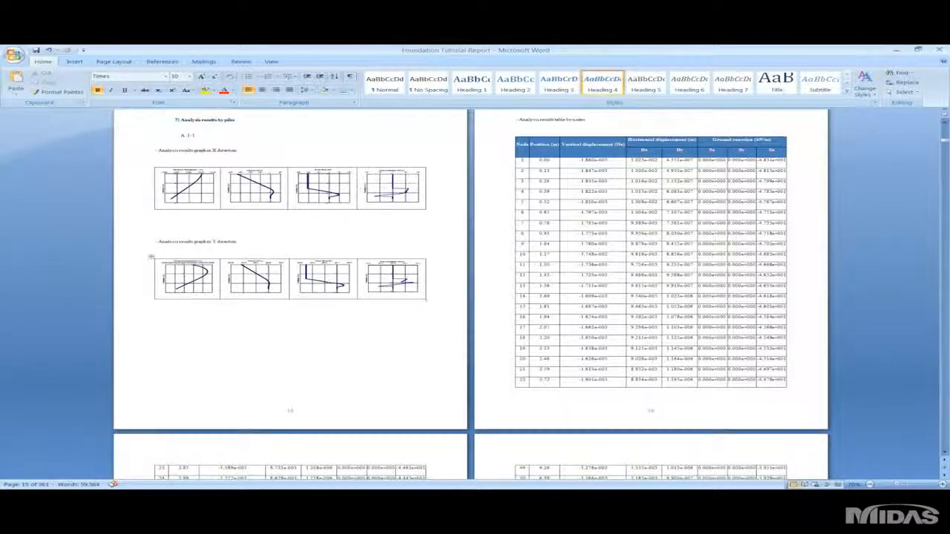
scroll(374, 305, down, 4)
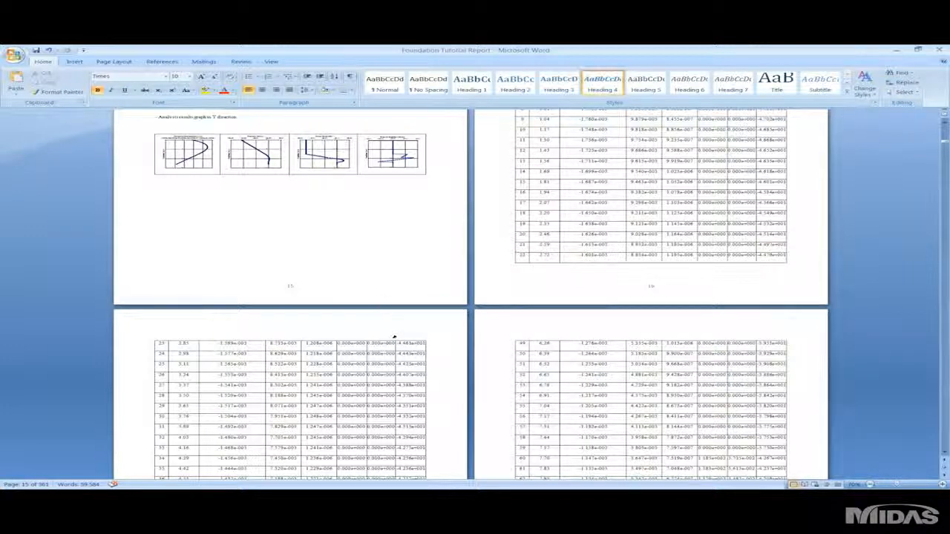
scroll(401, 336, down, 3)
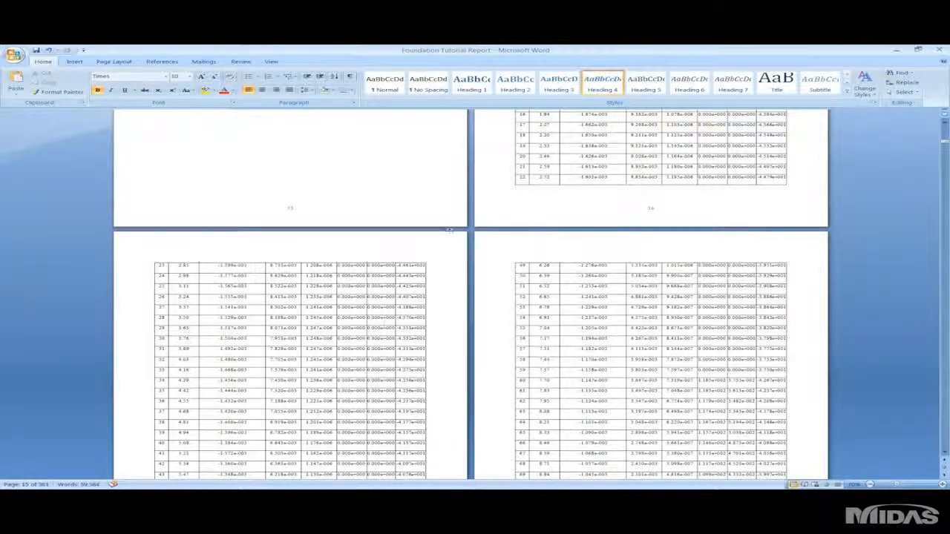
click(895, 50)
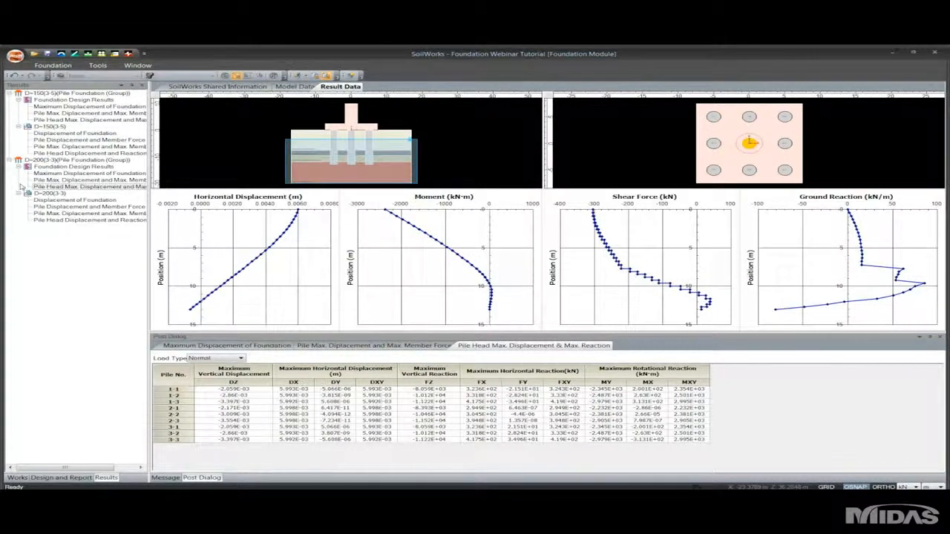
- Reopen the recent project Foundation Webinar Tutorial.sfb
click(15, 59)
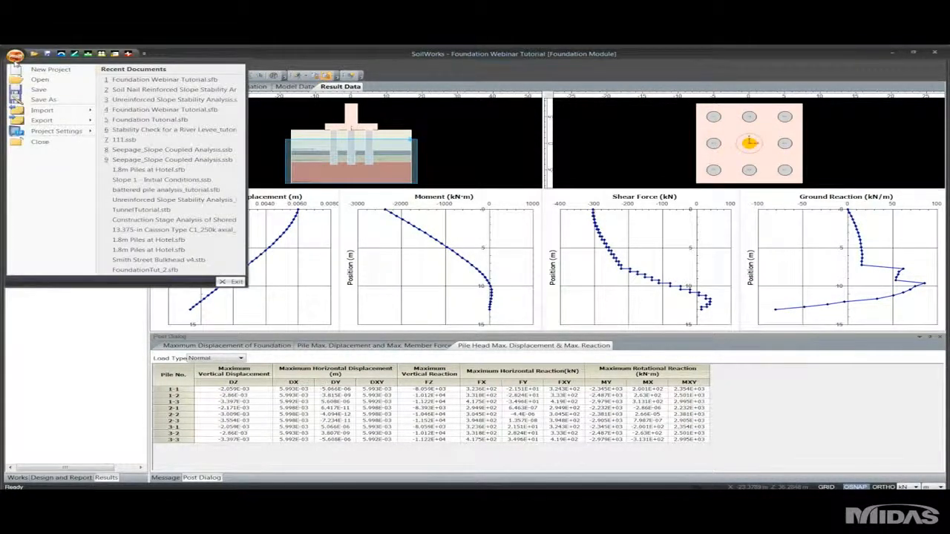
click(148, 79)
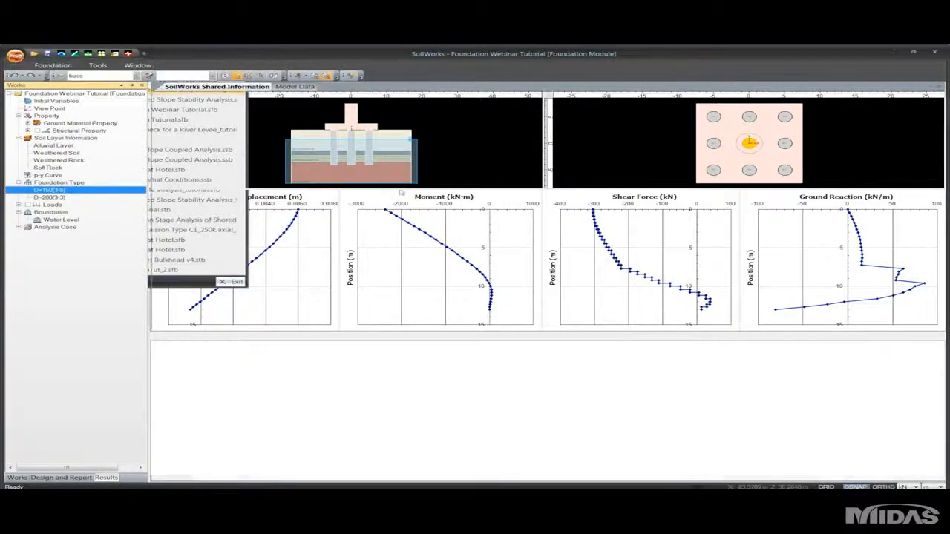